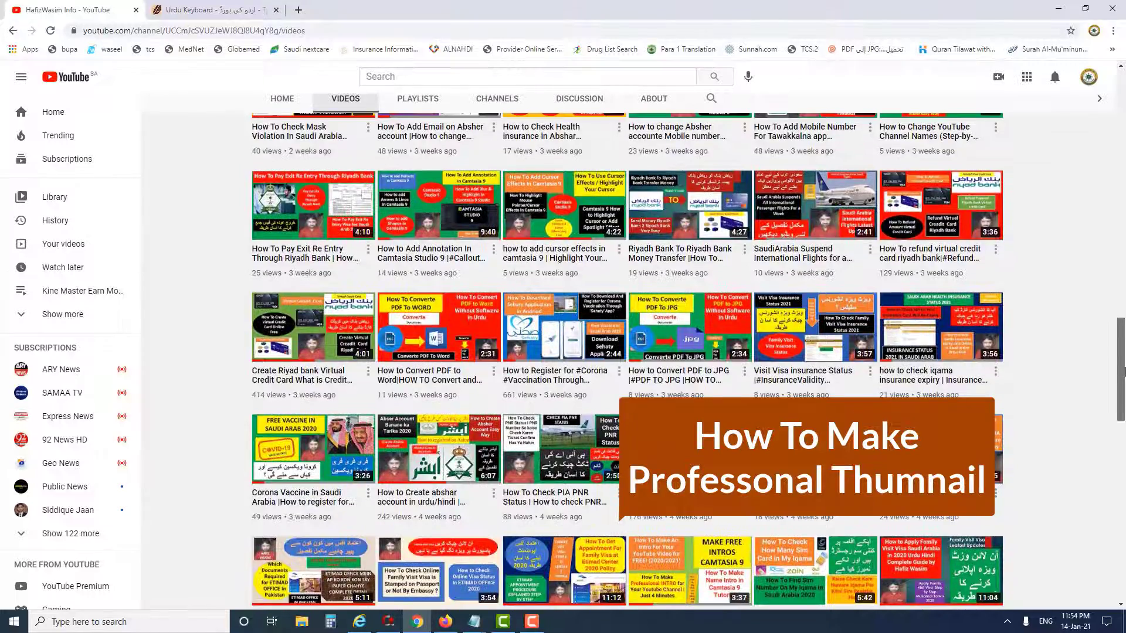
pyautogui.scroll(7, 625, 361)
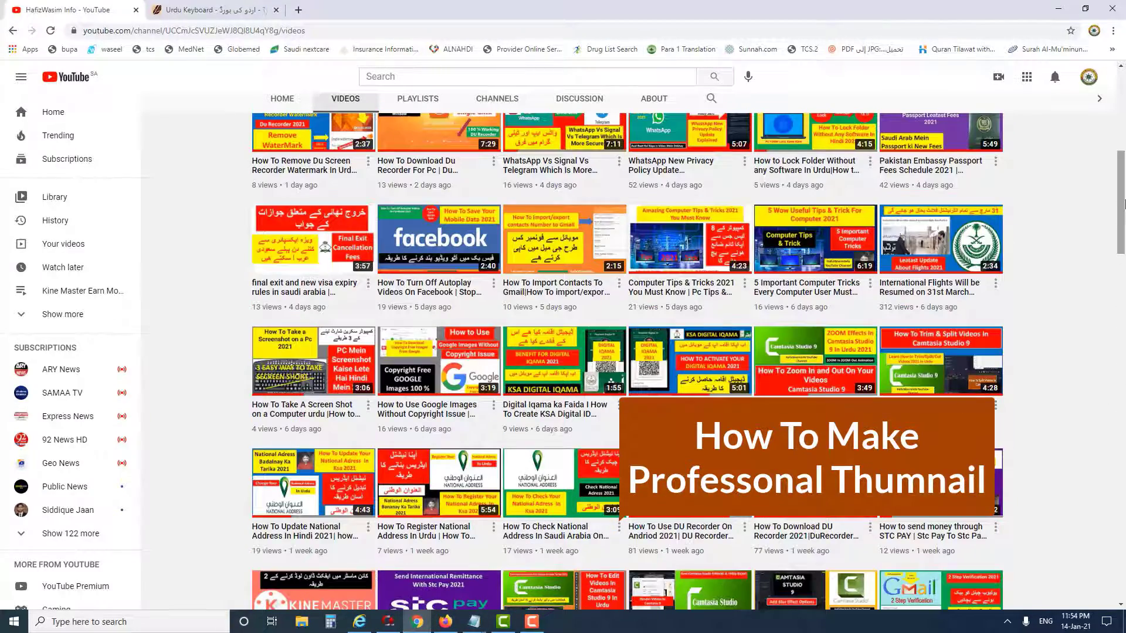
pyautogui.moveTo(1123, 203); pyautogui.dragTo(1123, 393)
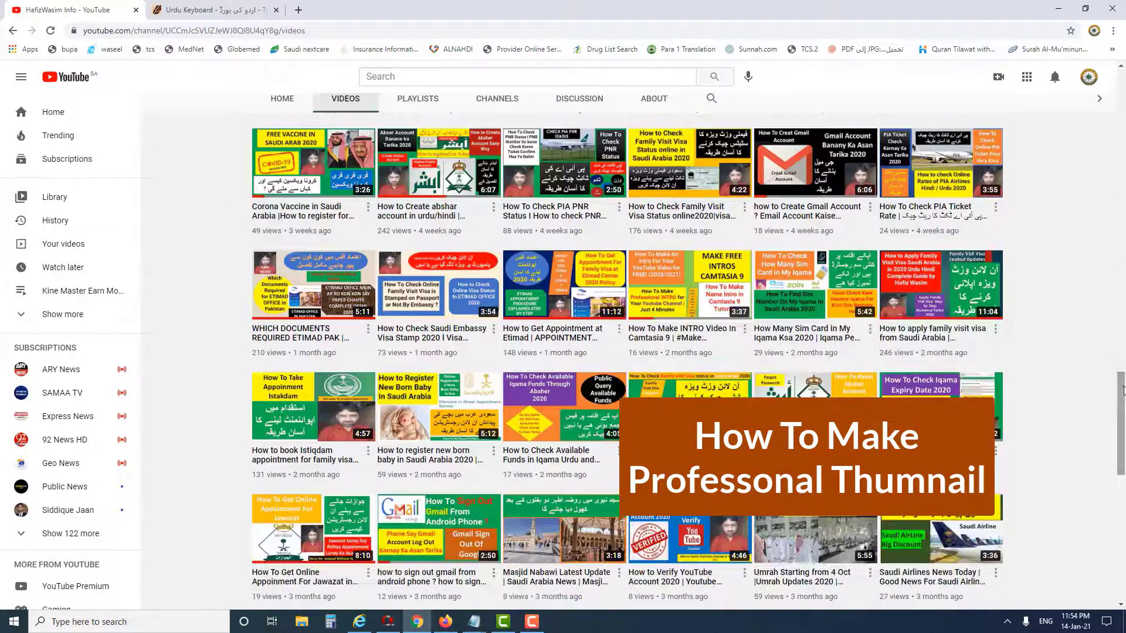
# Step: Launch PowerPoint and create a blank presentation
pyautogui.click(102, 622)
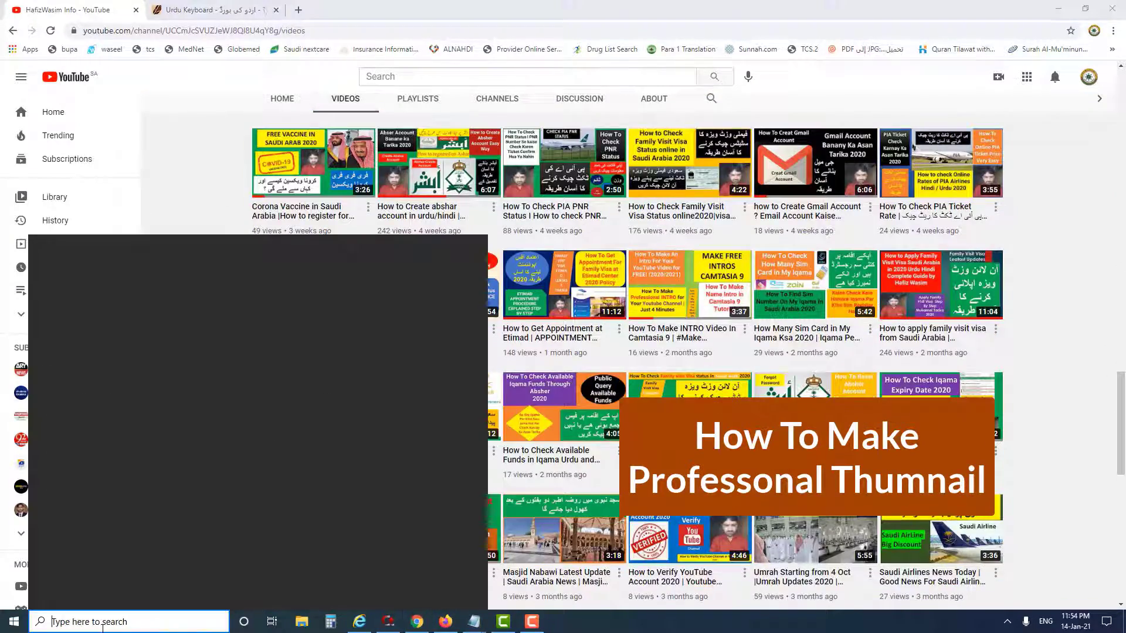
pyautogui.write('power')
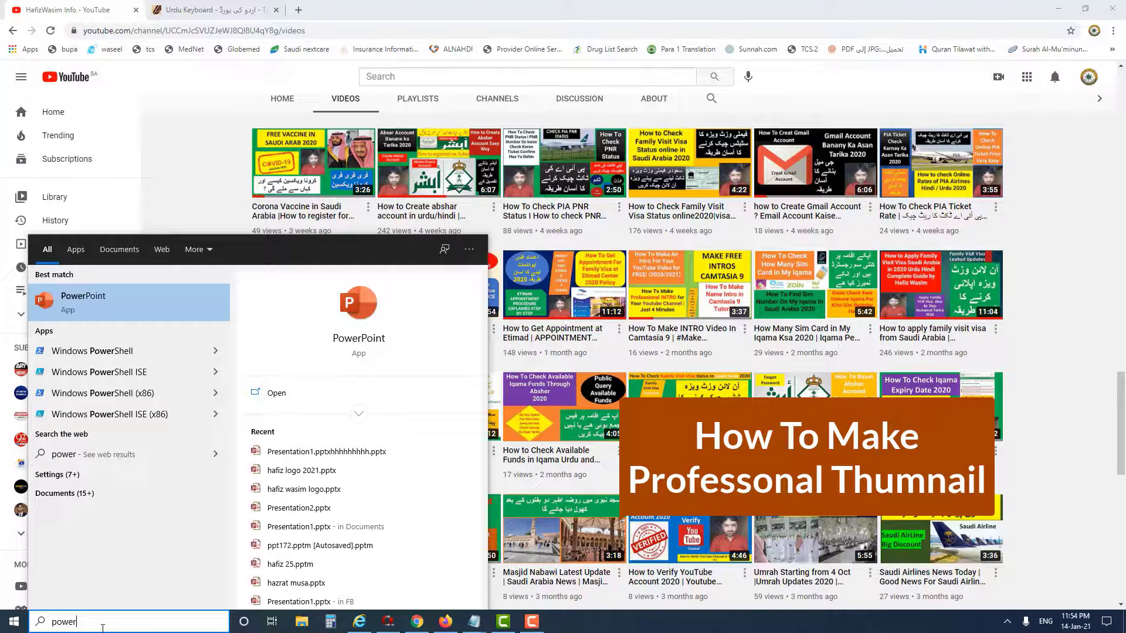
pyautogui.press('Escape')
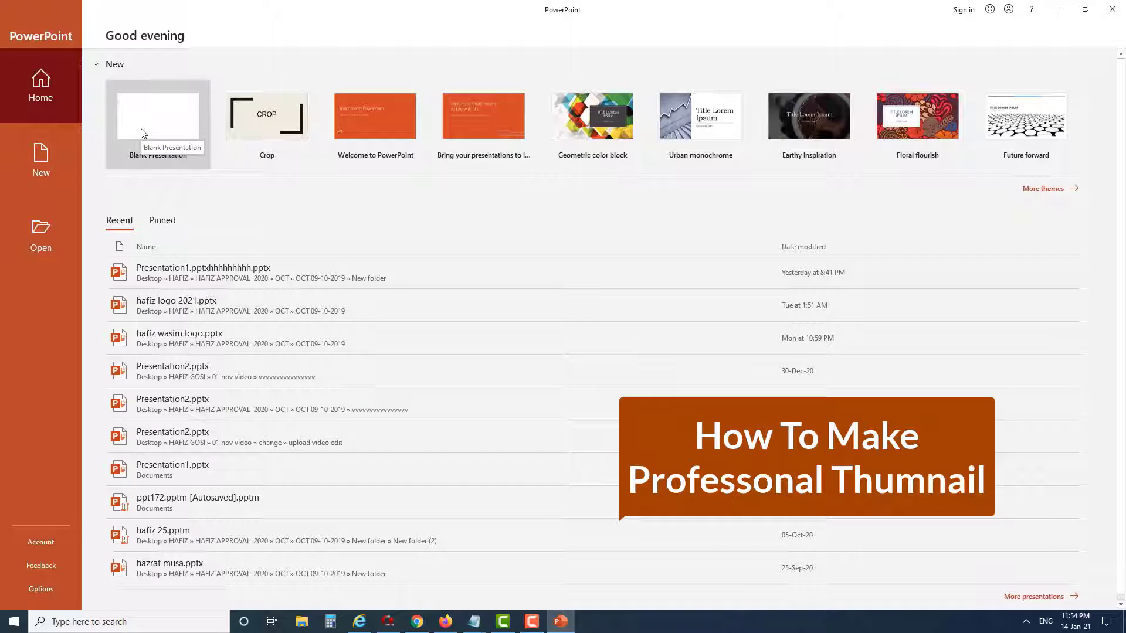
pyautogui.click(171, 121)
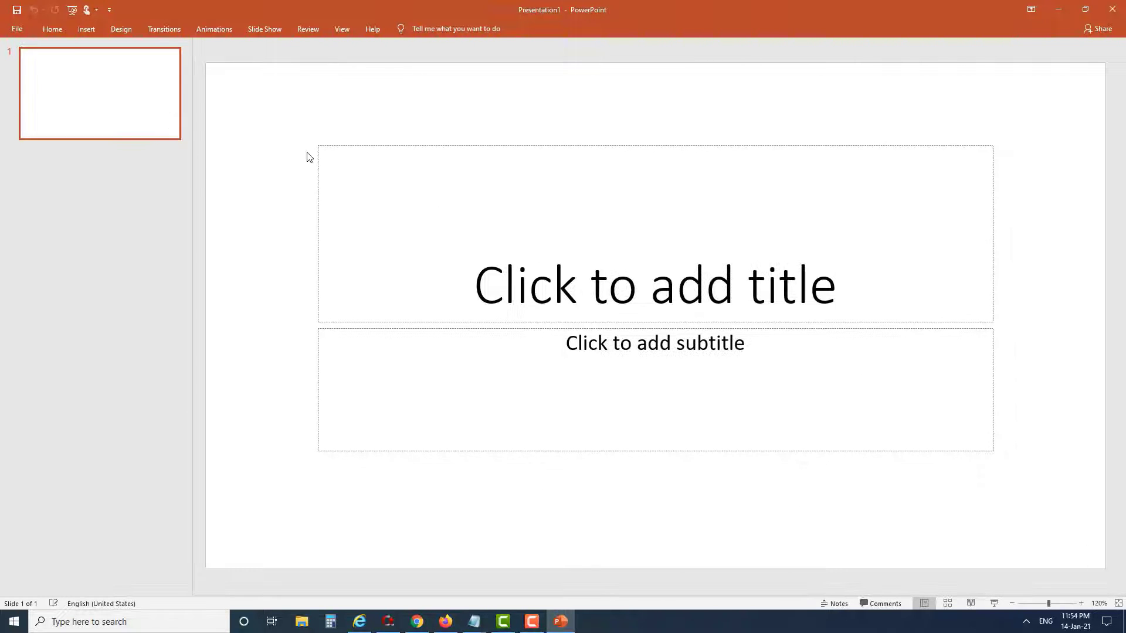
# Step: Delete the title and subtitle placeholders so the slide is empty
pyautogui.click(270, 187)
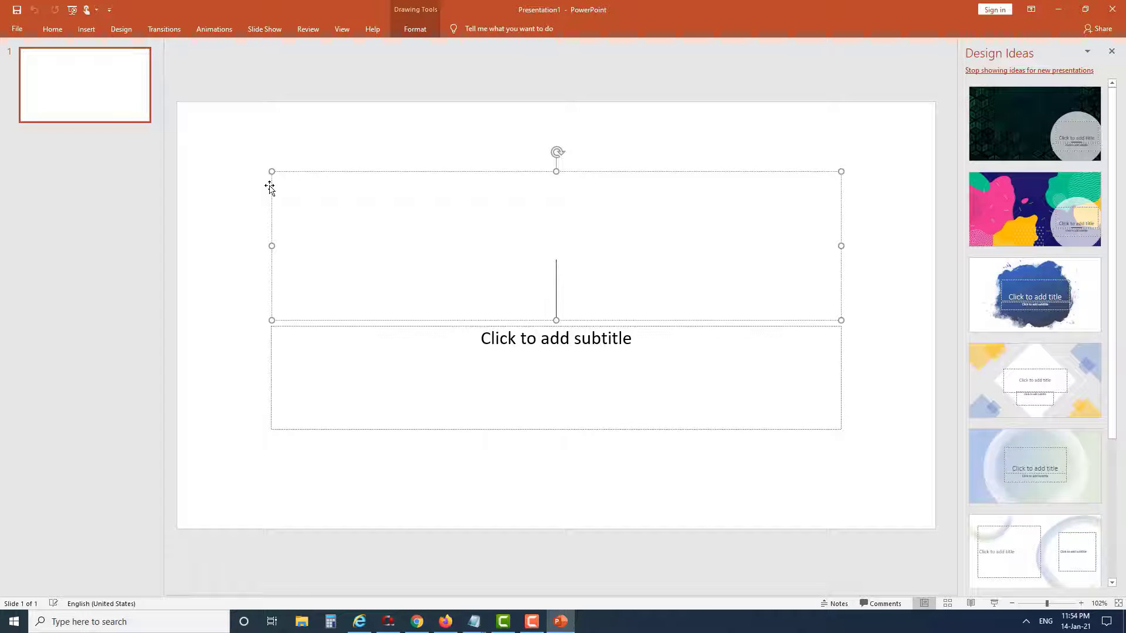
pyautogui.click(270, 187)
pyautogui.press('Delete')
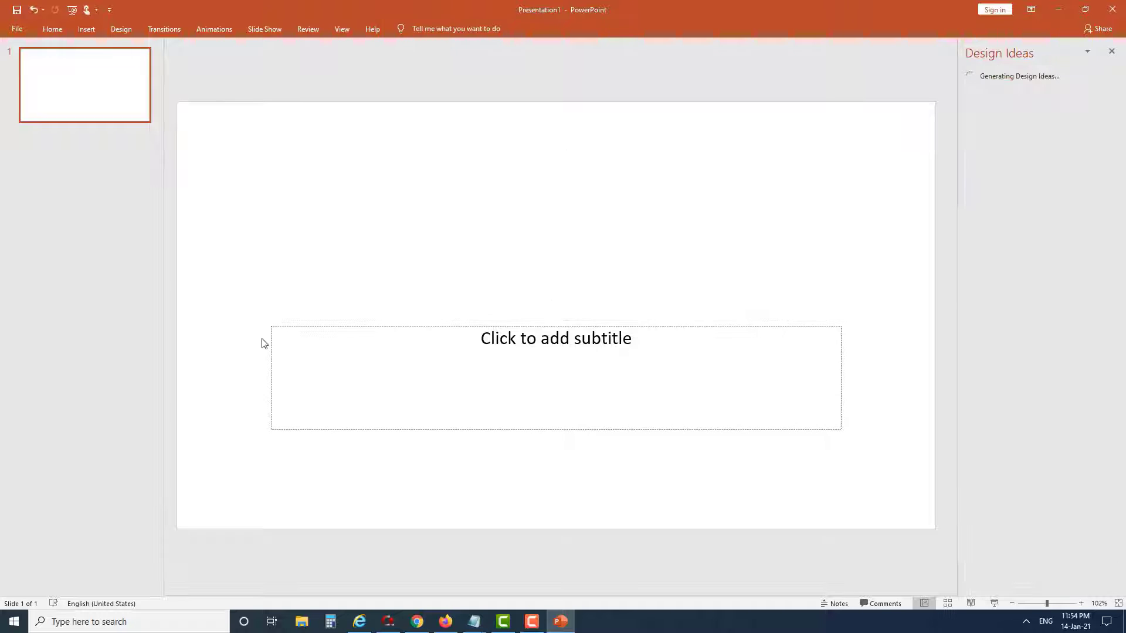
pyautogui.click(270, 333)
pyautogui.press('Delete')
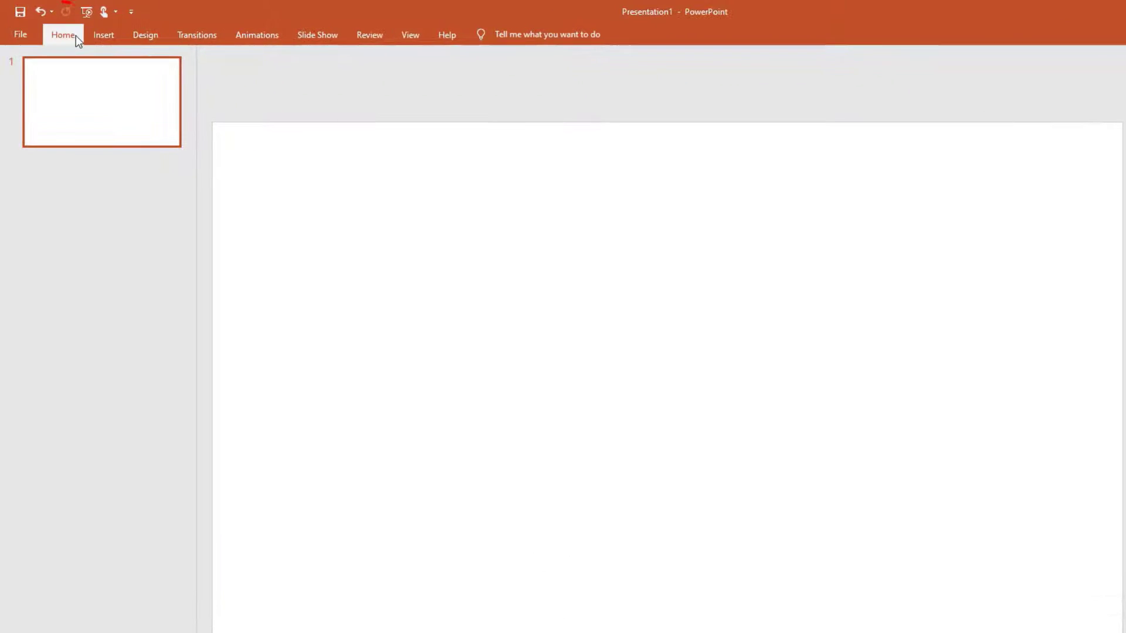
# Step: Draw a text box covering the whole slide, about 13.33" wide and 7.5" high
pyautogui.click(76, 35)
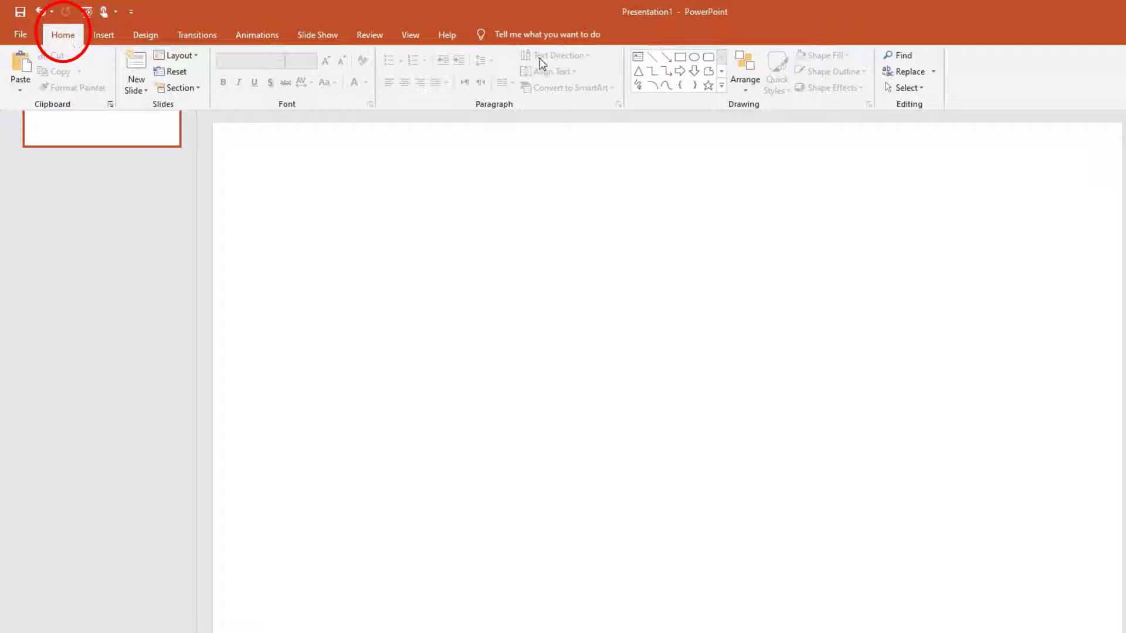
pyautogui.click(639, 59)
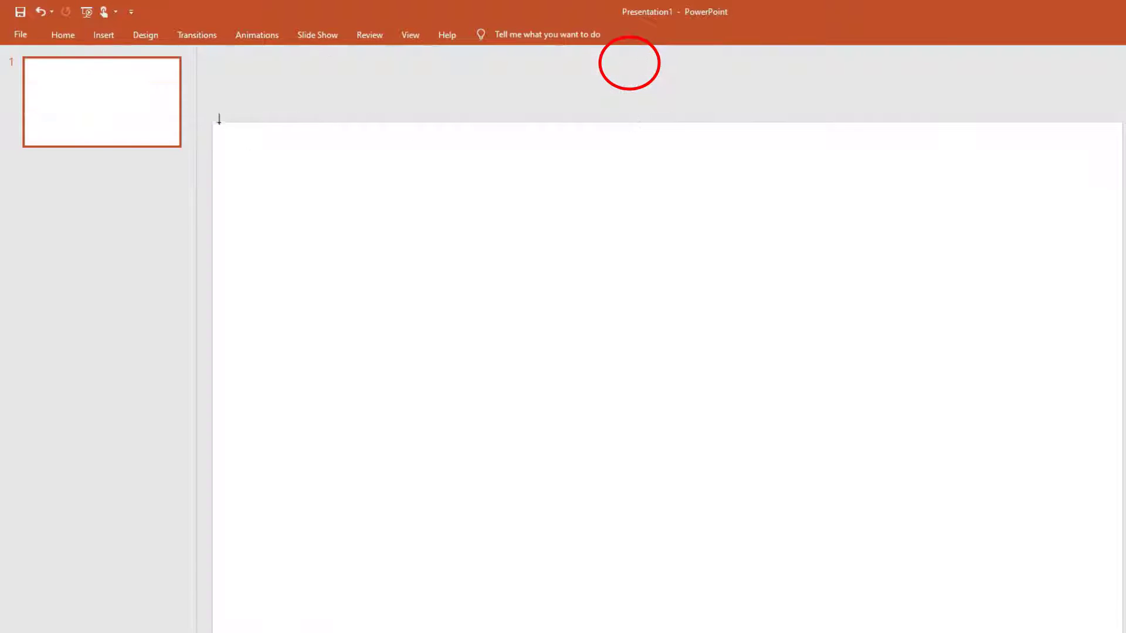
pyautogui.moveTo(213, 123)
pyautogui.mouseDown()
pyautogui.moveTo(414, 385)
pyautogui.moveTo(1124, 630)
pyautogui.mouseUp()
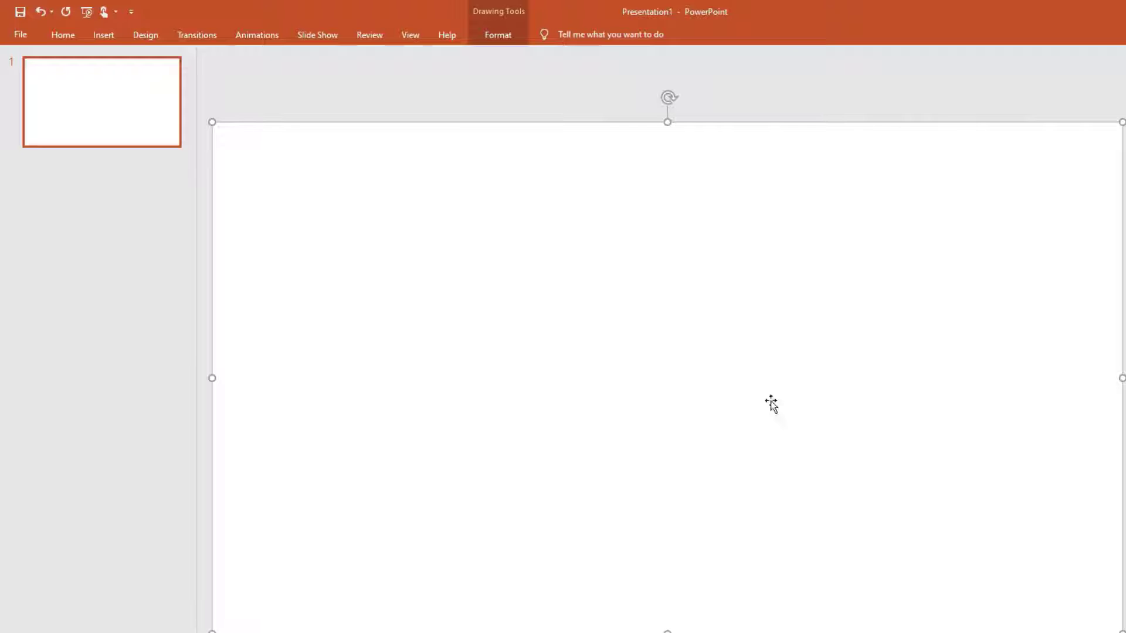
# Step: Fill the full-slide text box with the standard Green colour
pyautogui.click(505, 37)
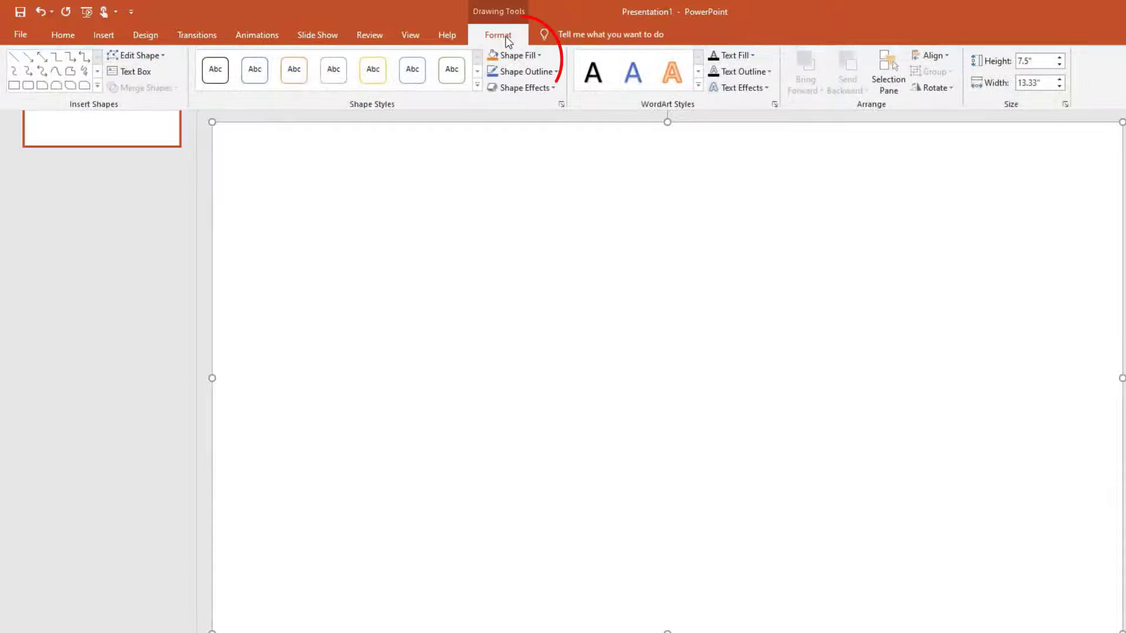
pyautogui.click(538, 59)
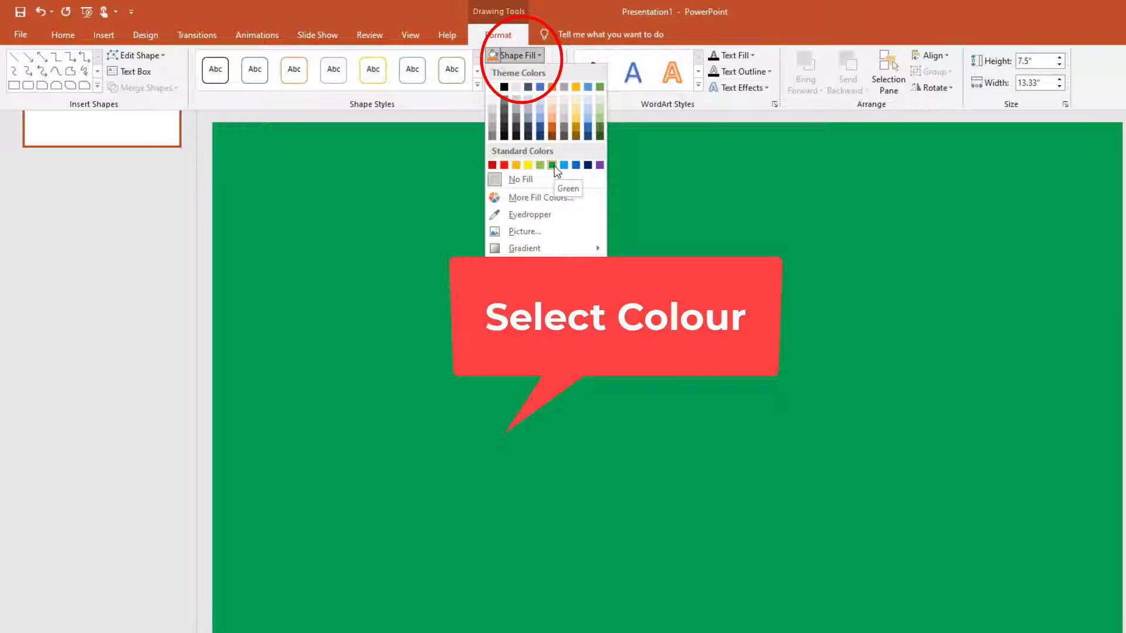
pyautogui.click(554, 166)
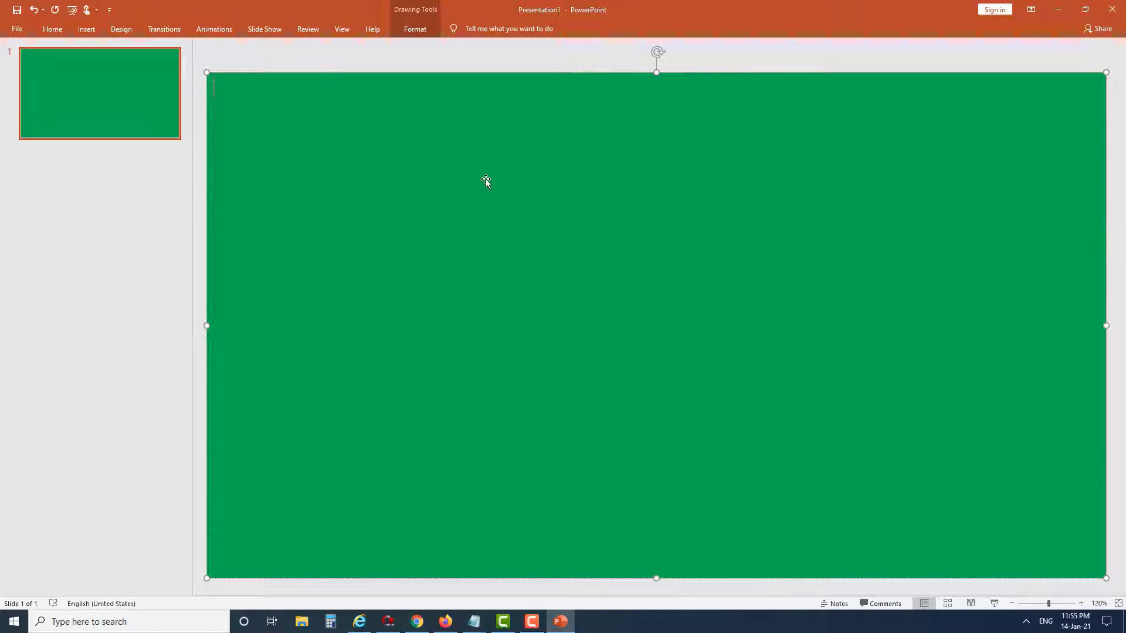
# Step: Set the ribbon display to Show Tabs and Commands
pyautogui.click(1031, 11)
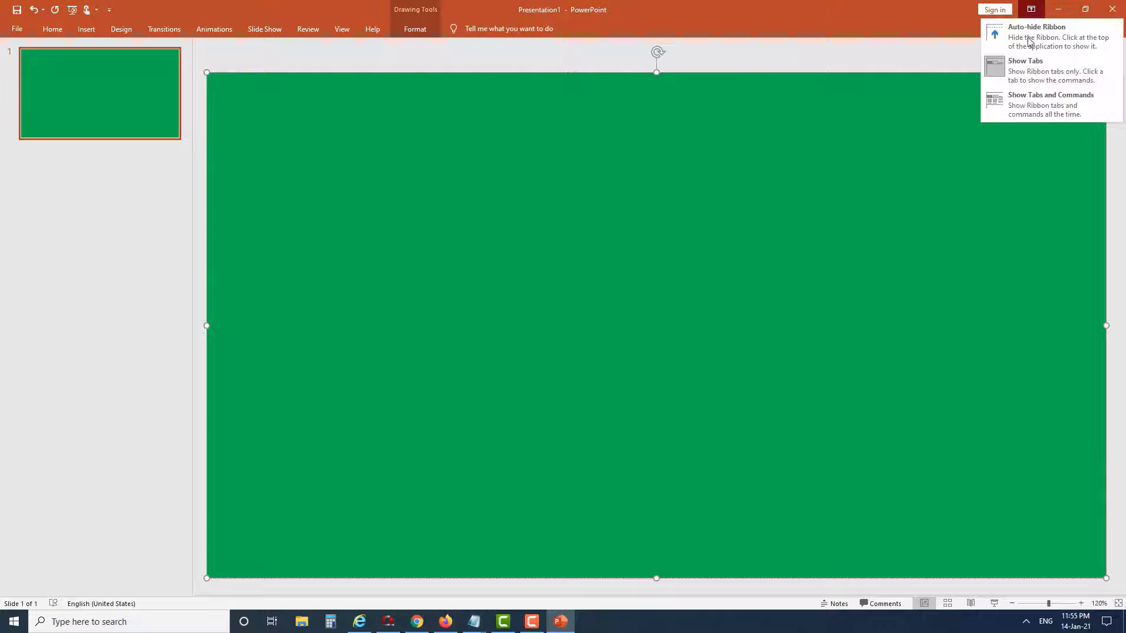
pyautogui.click(1049, 101)
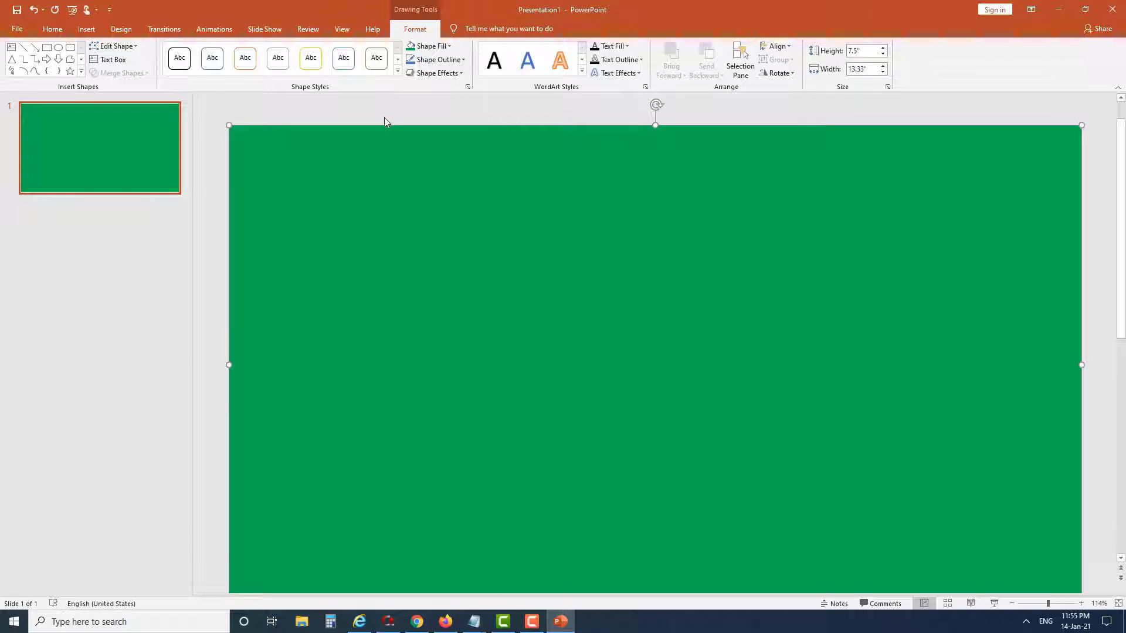
# Step: Copy the line "How To Find Tags YouTube Video 2021" from New Text Document.txt in Notepad and return to PowerPoint
pyautogui.moveTo(479, 627)
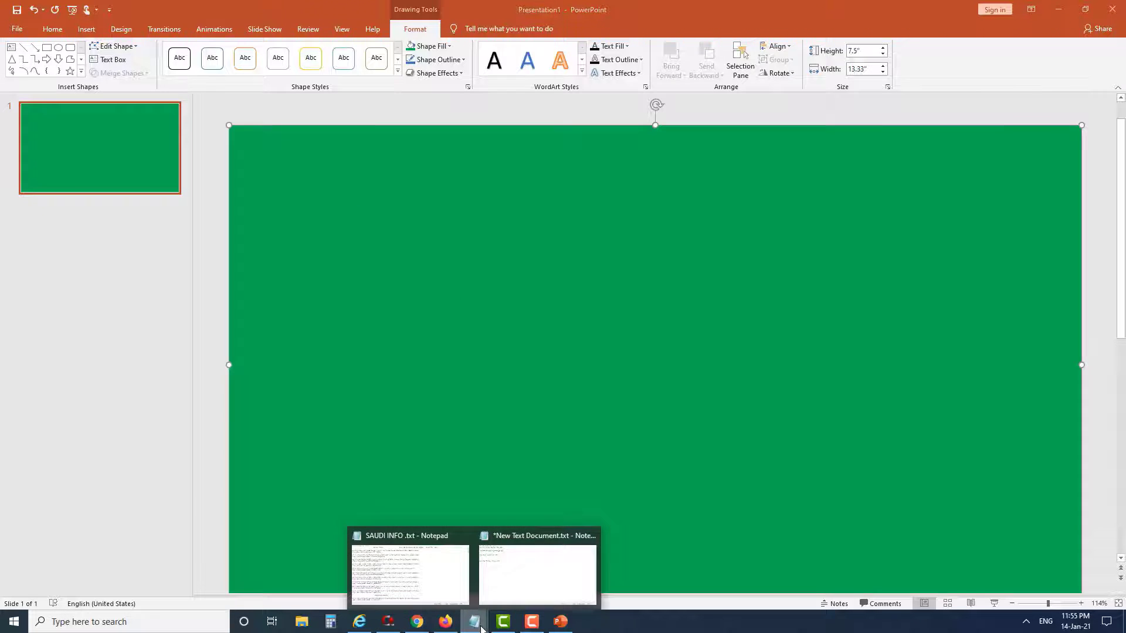
pyautogui.click(518, 565)
pyautogui.moveTo(218, 81); pyautogui.dragTo(57, 79)
pyautogui.click(913, 307)
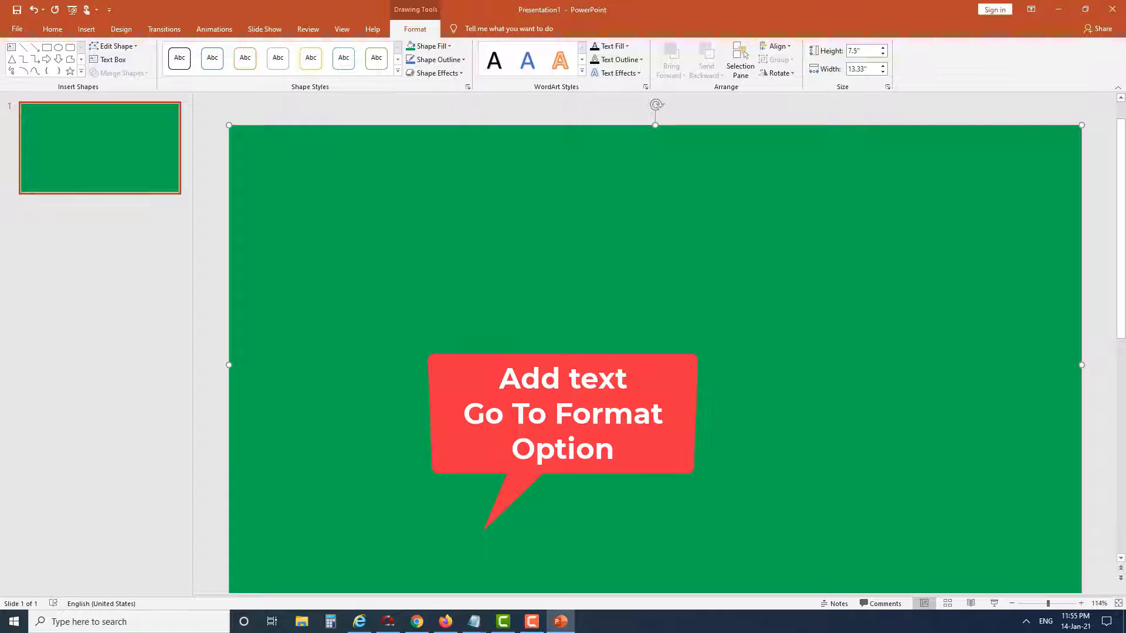
# Step: Add a wide text box along the slide's upper edge containing "How To Find Tags YouTube Video 2021"
pyautogui.click(49, 30)
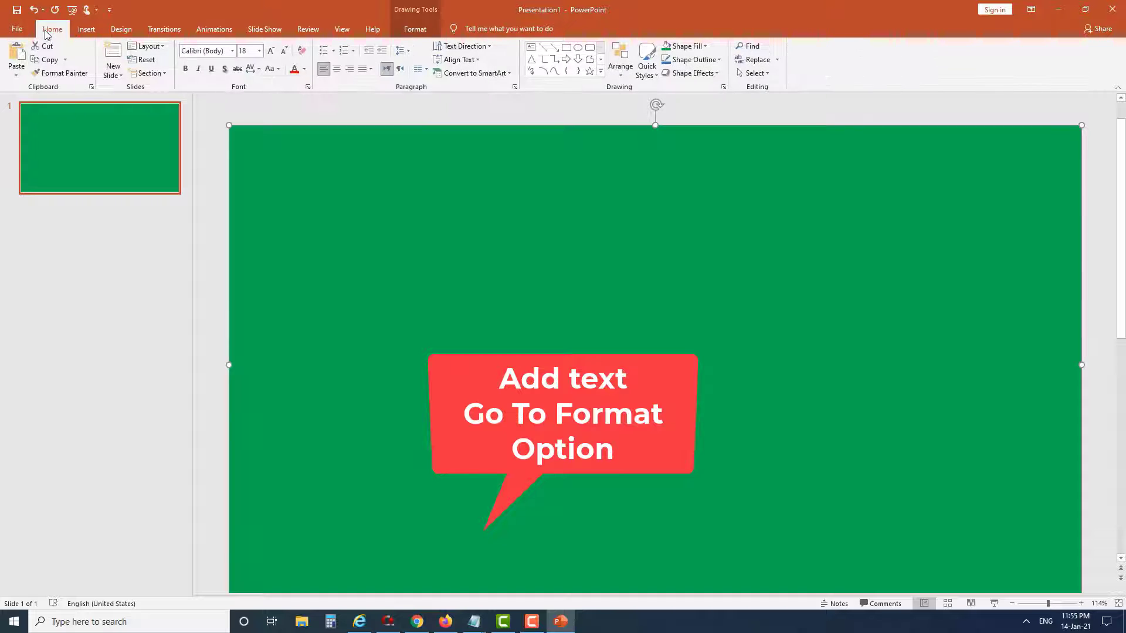
pyautogui.click(531, 48)
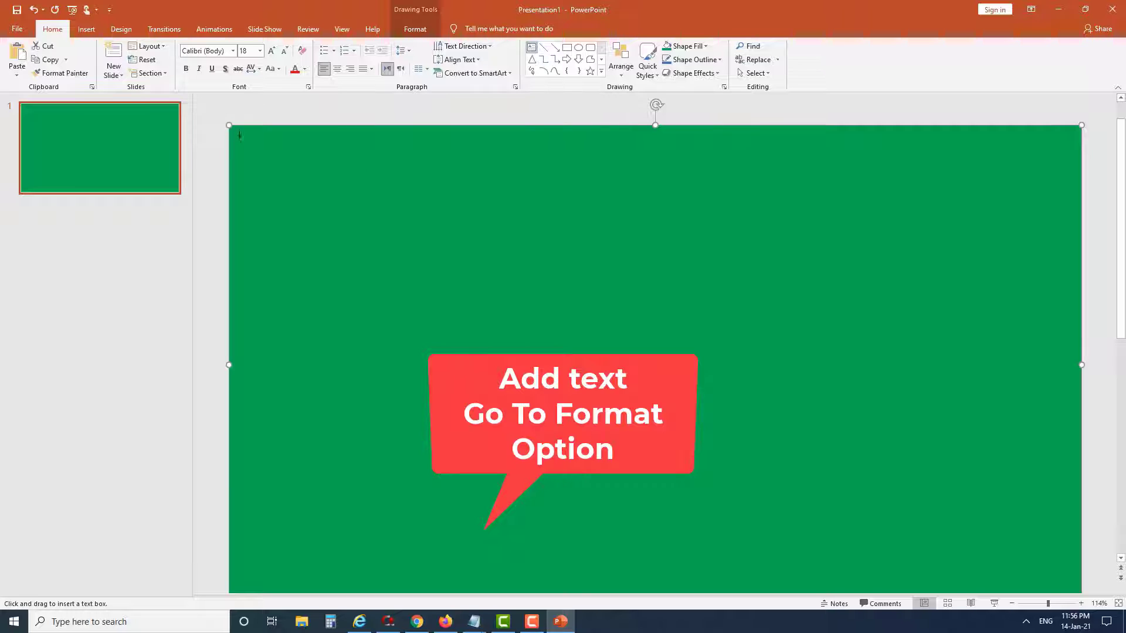
pyautogui.moveTo(236, 133); pyautogui.dragTo(1070, 238)
pyautogui.write('How To Find Tags YouTube Video 2021')
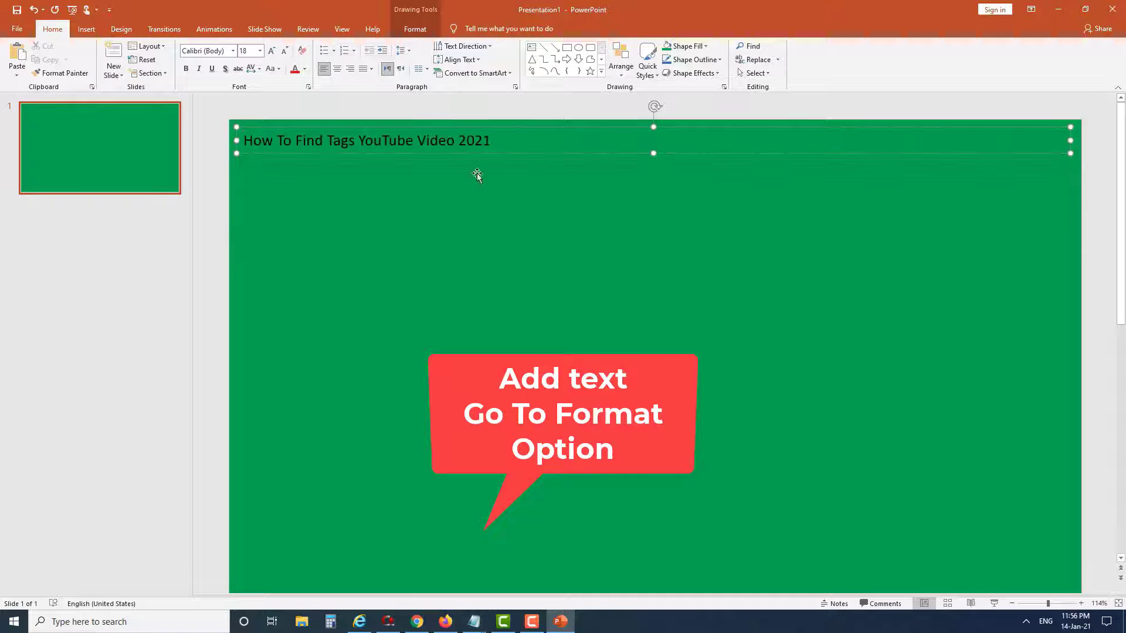
# Step: Make the title text bold, centre it and set its font size to 54
pyautogui.tripleClick(344, 141)
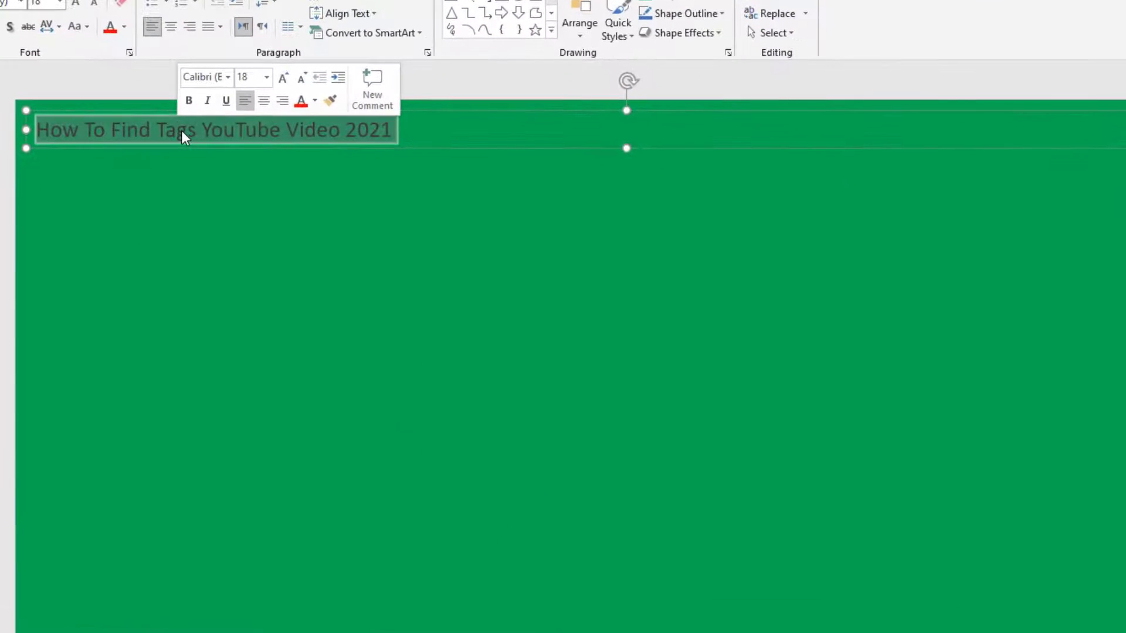
pyautogui.click(189, 101)
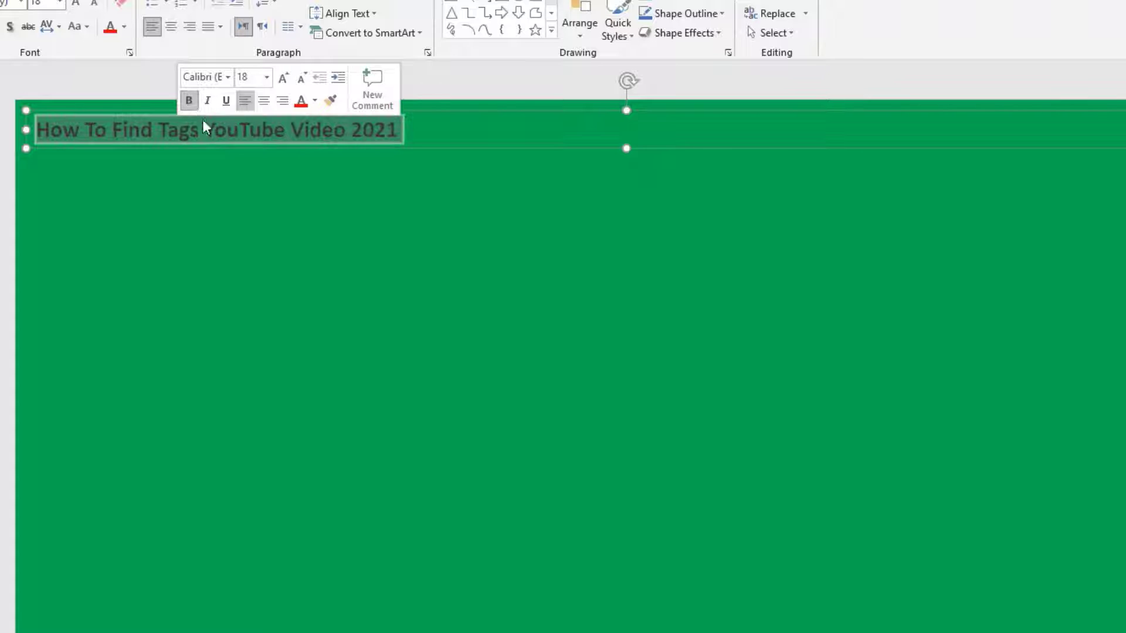
pyautogui.click(263, 101)
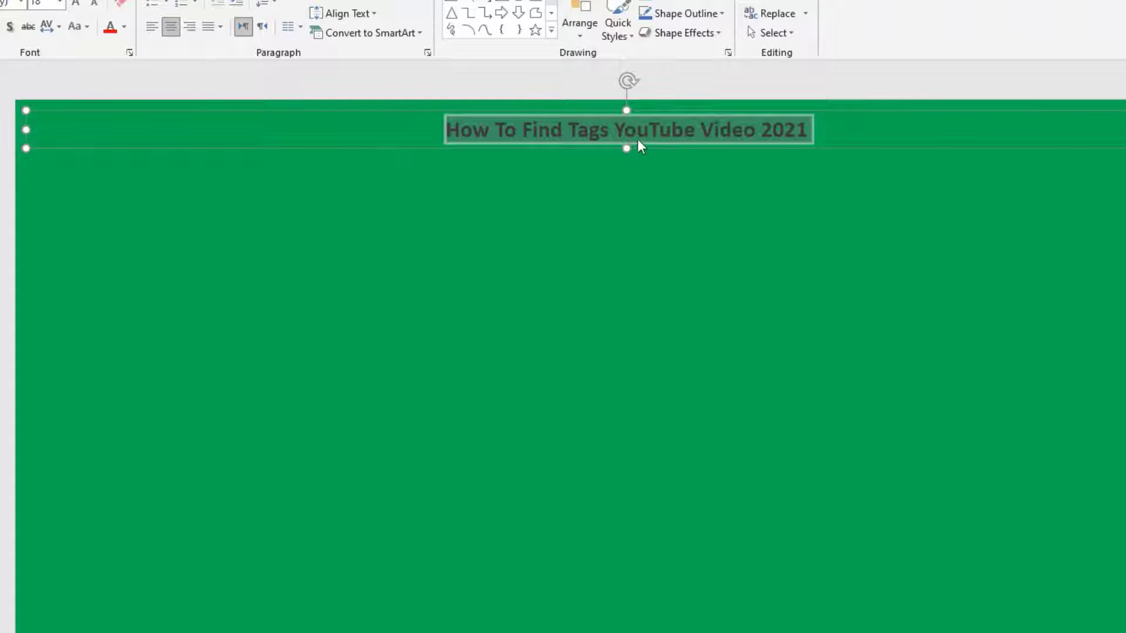
pyautogui.tripleClick(746, 128)
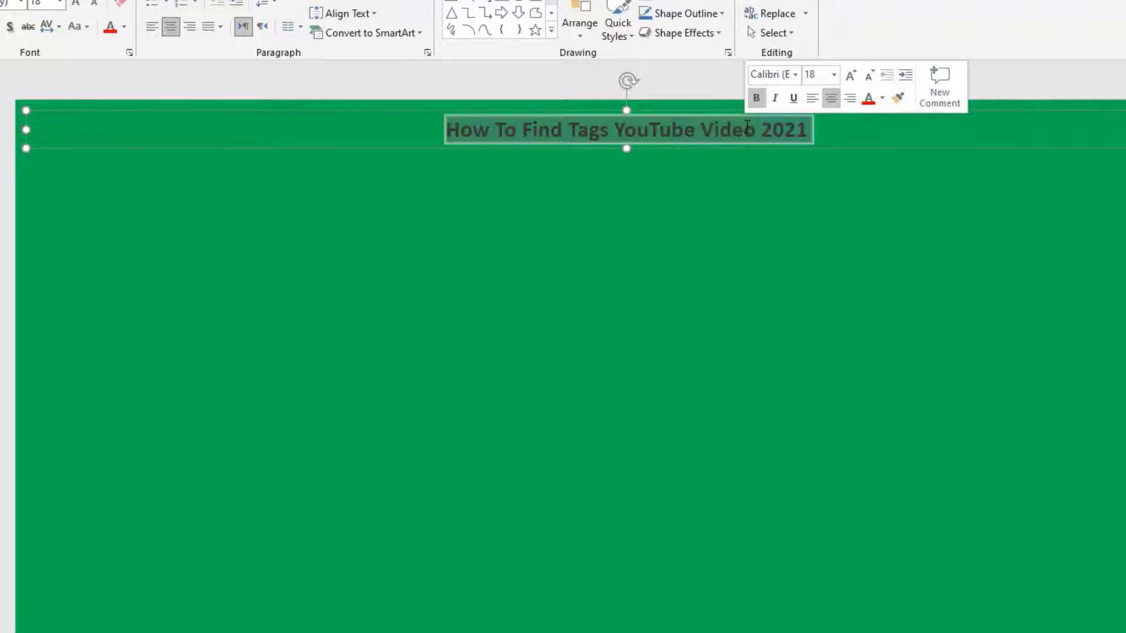
pyautogui.click(834, 76)
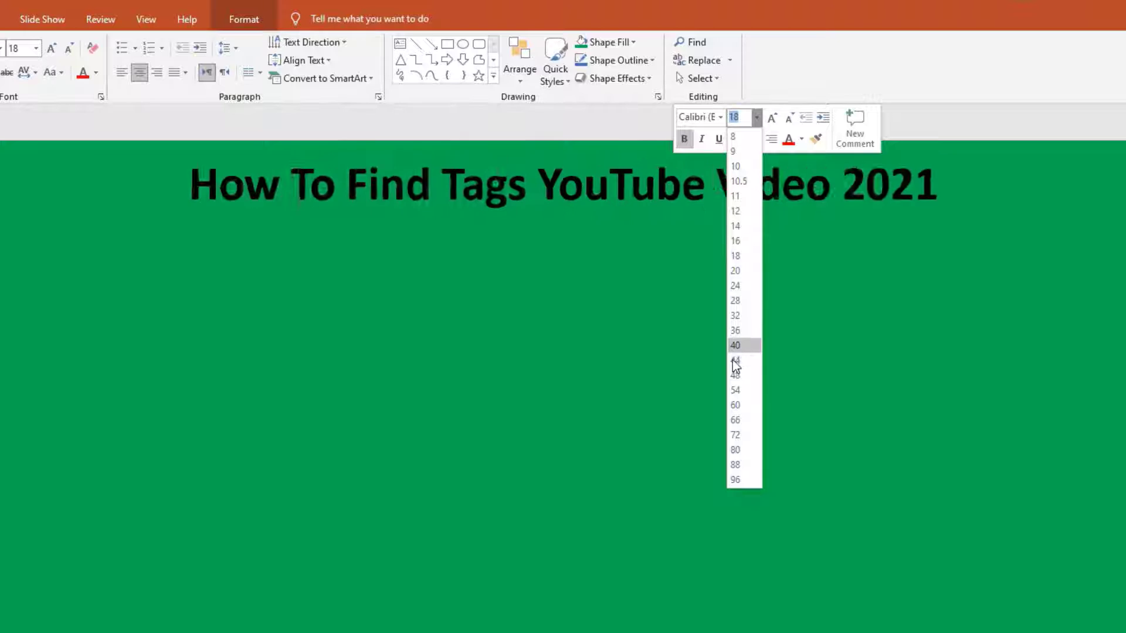
pyautogui.click(737, 391)
pyautogui.click(625, 200)
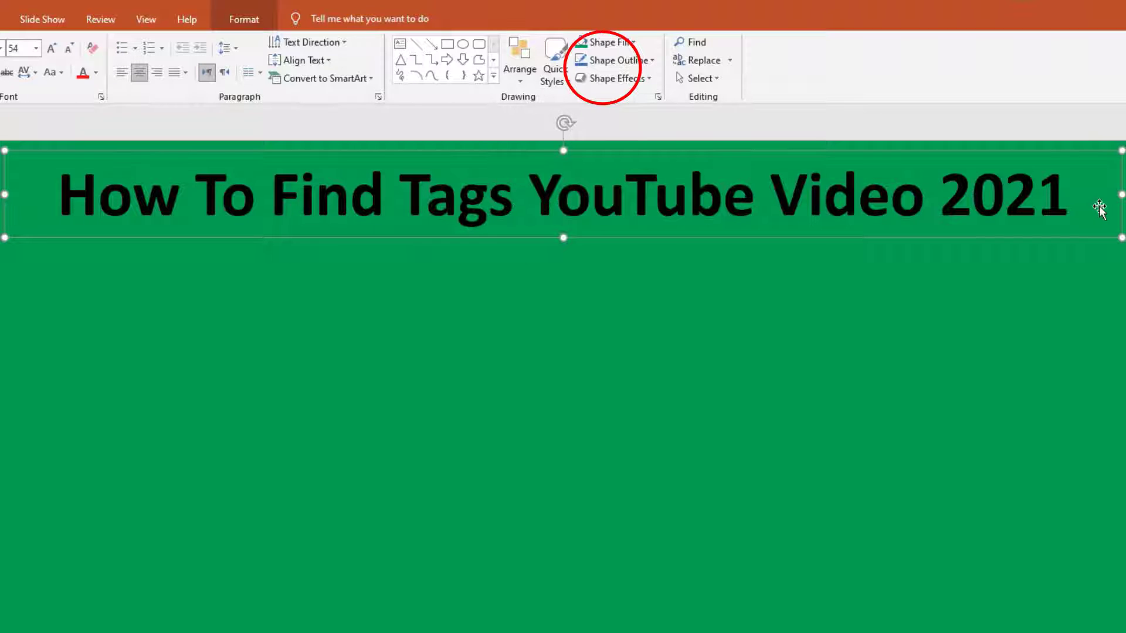
# Step: Fill the title's text box with standard Yellow and colour its text red
pyautogui.click(629, 39)
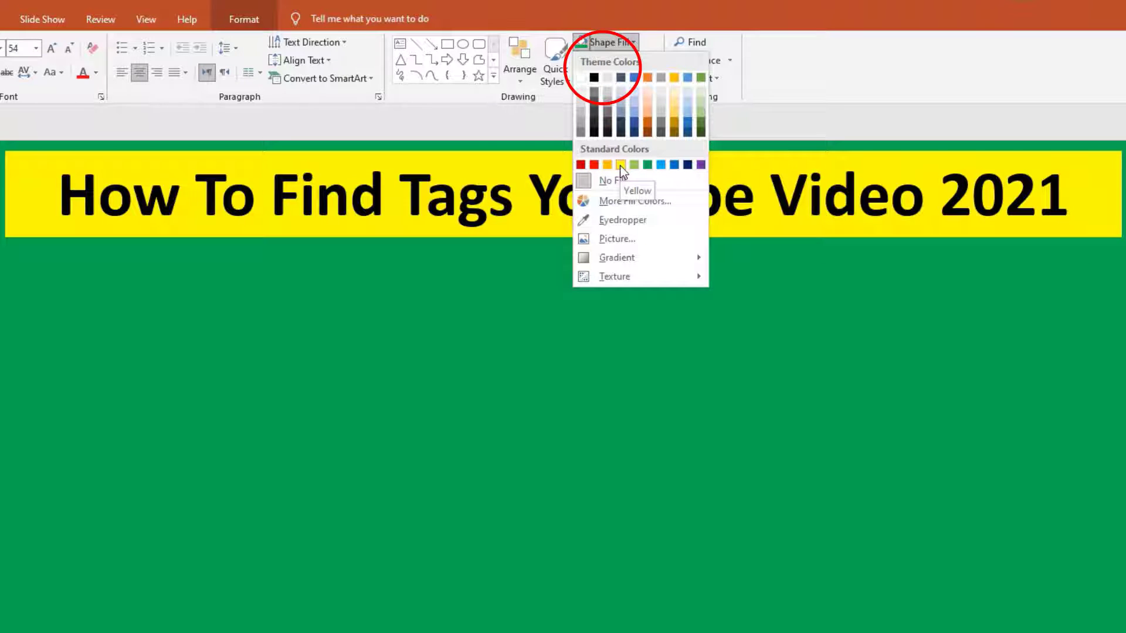
pyautogui.click(621, 166)
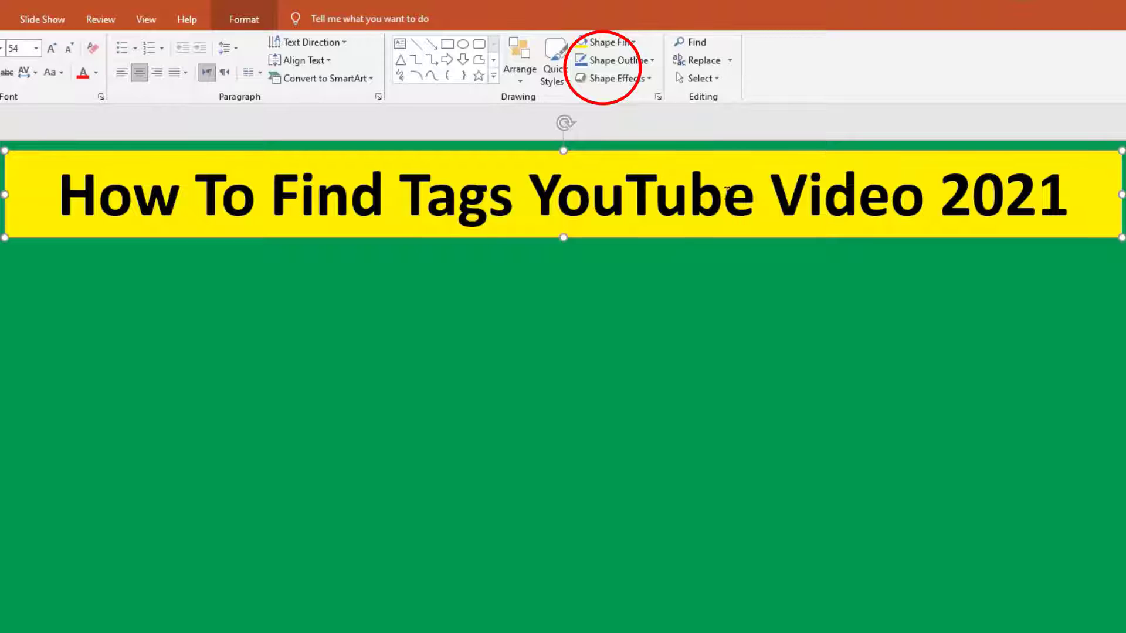
pyautogui.tripleClick(725, 193)
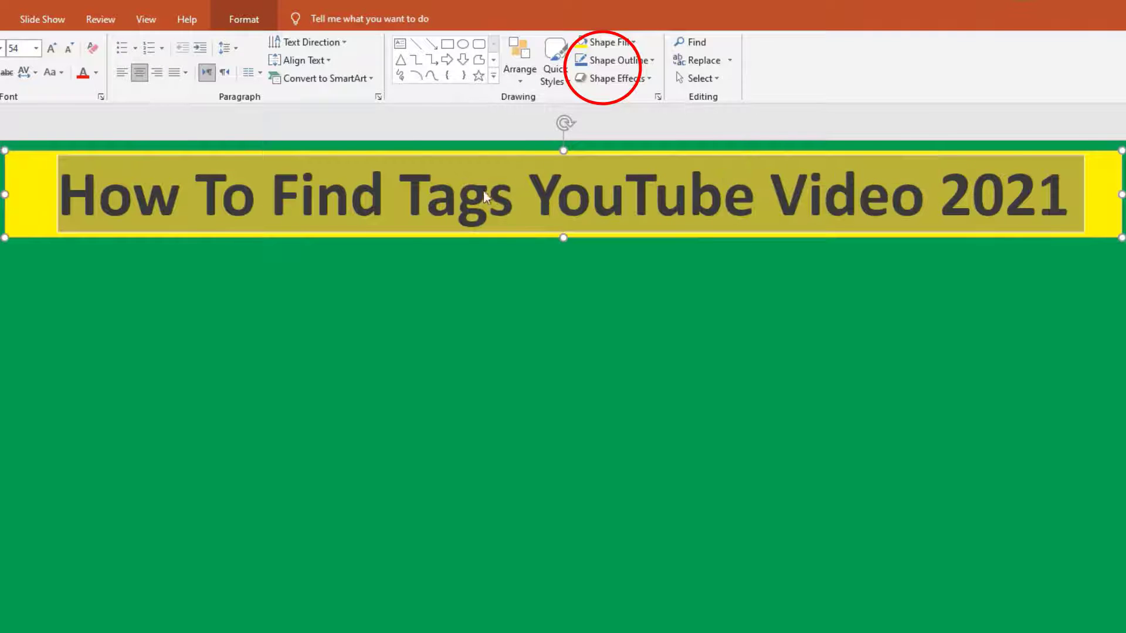
pyautogui.click(483, 196)
pyautogui.tripleClick(642, 217)
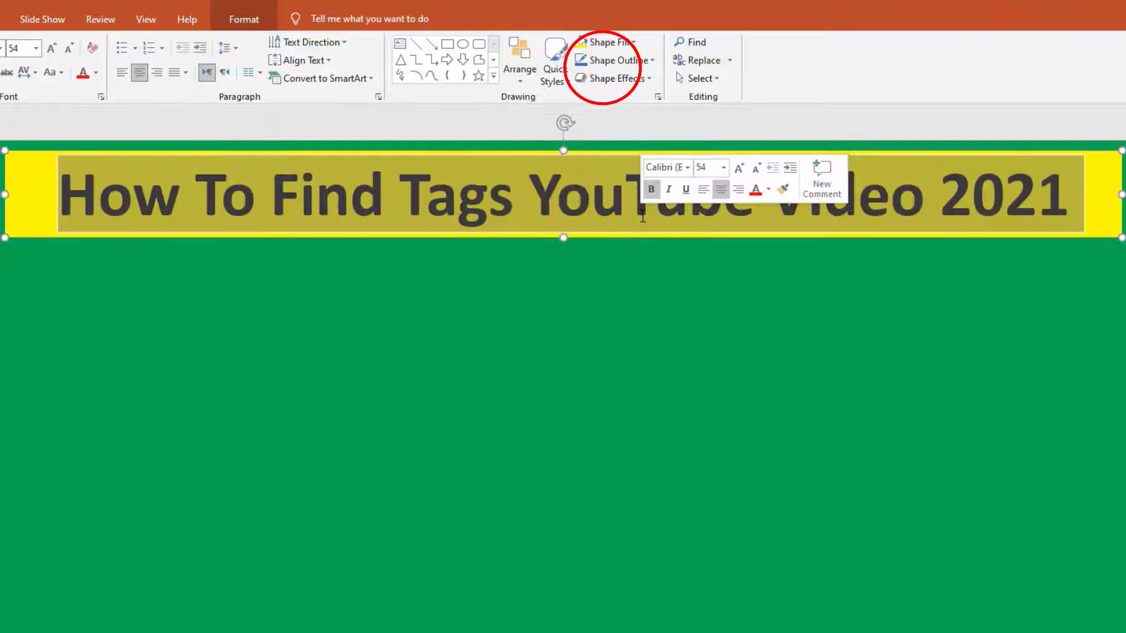
pyautogui.click(767, 191)
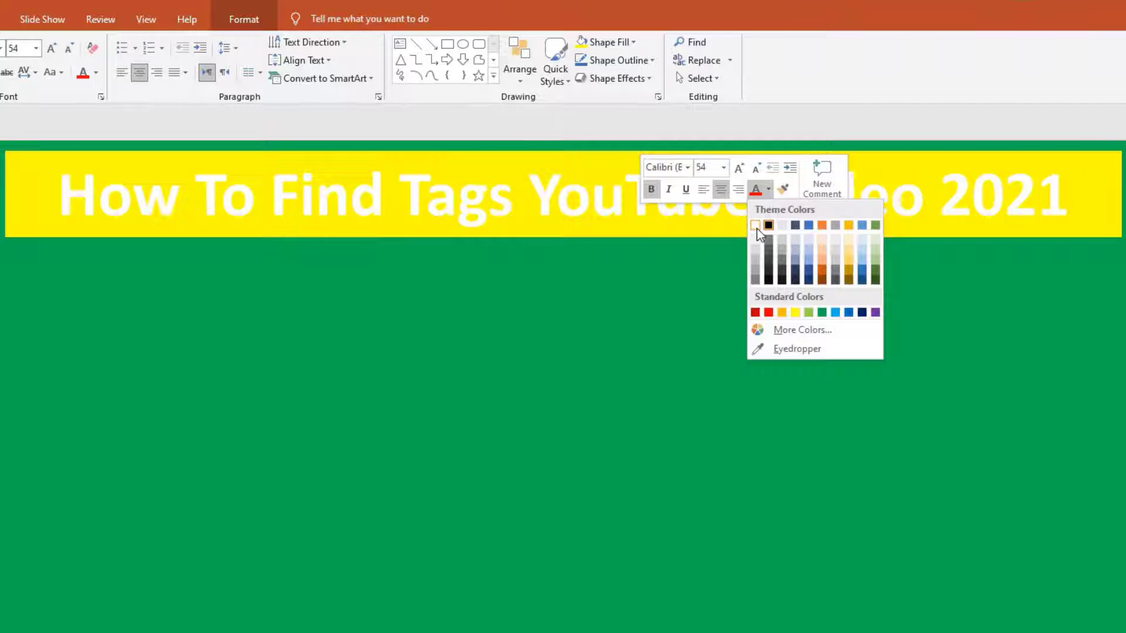
pyautogui.click(770, 314)
pyautogui.click(697, 314)
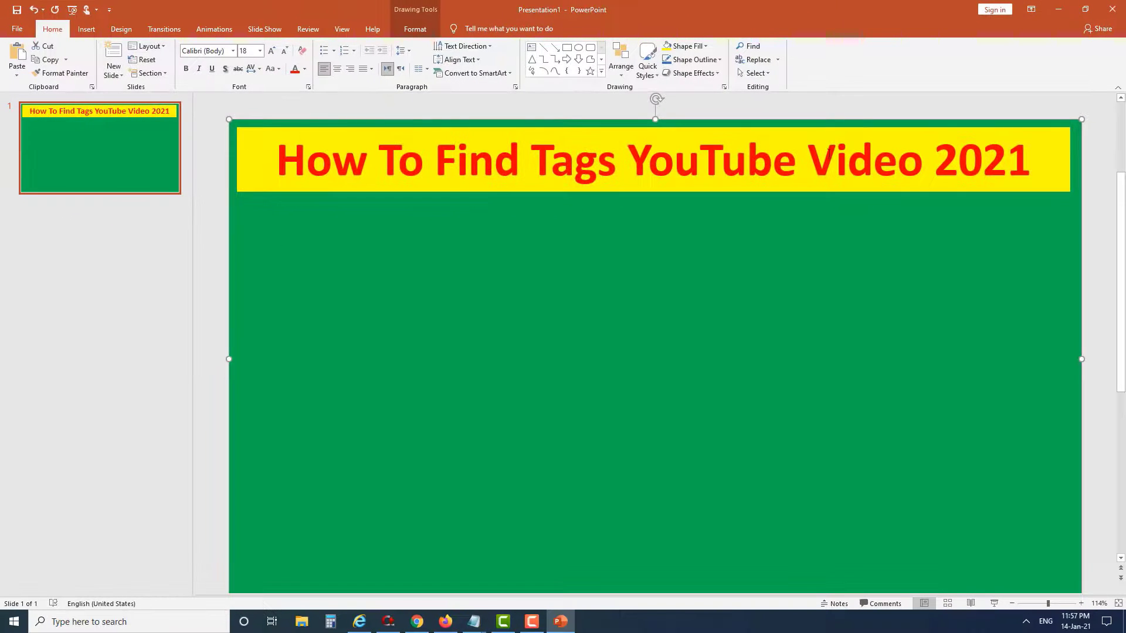
# Step: Copy the YouTube logo screenshot PNG from the Windows desktop and paste it onto the green PowerPoint slide
pyautogui.click(1058, 9)
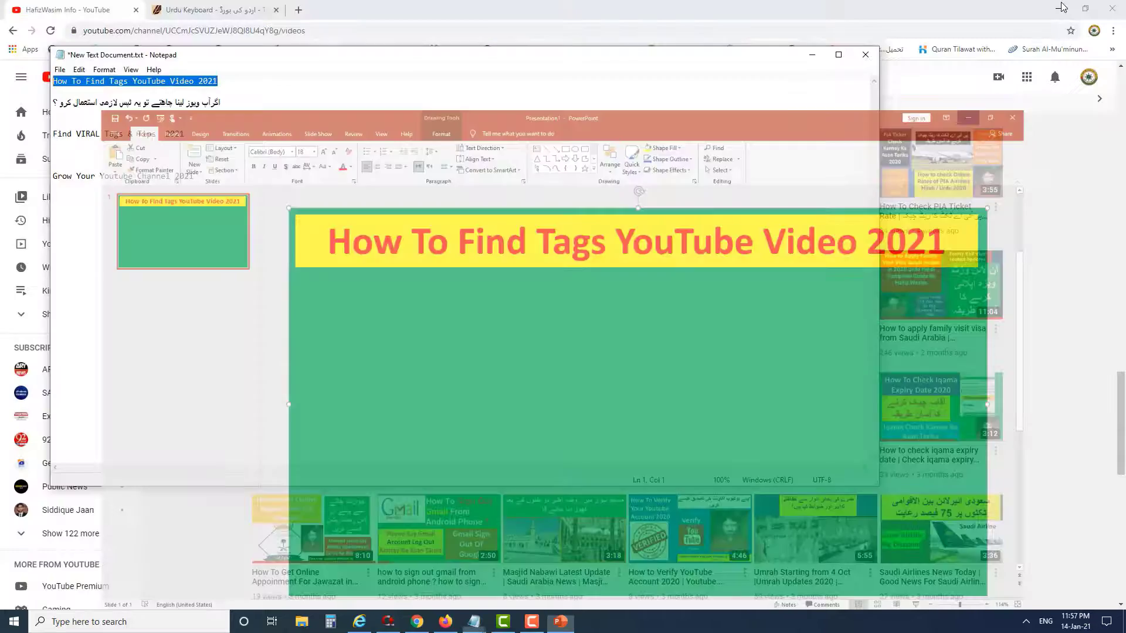
pyautogui.click(812, 54)
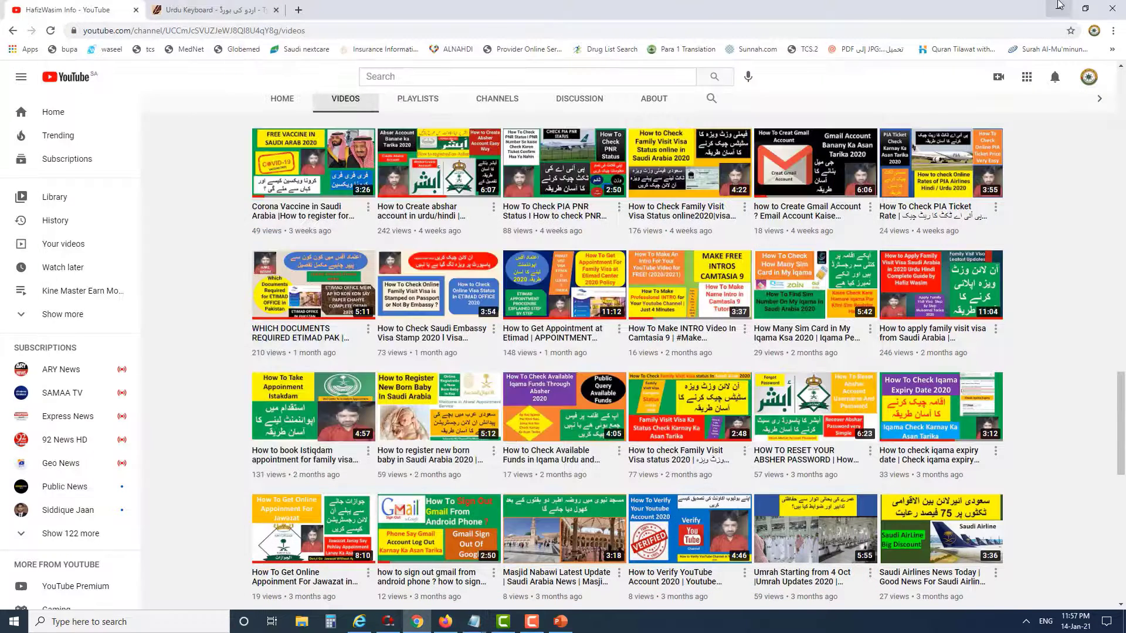
pyautogui.click(1055, 9)
pyautogui.click(169, 278)
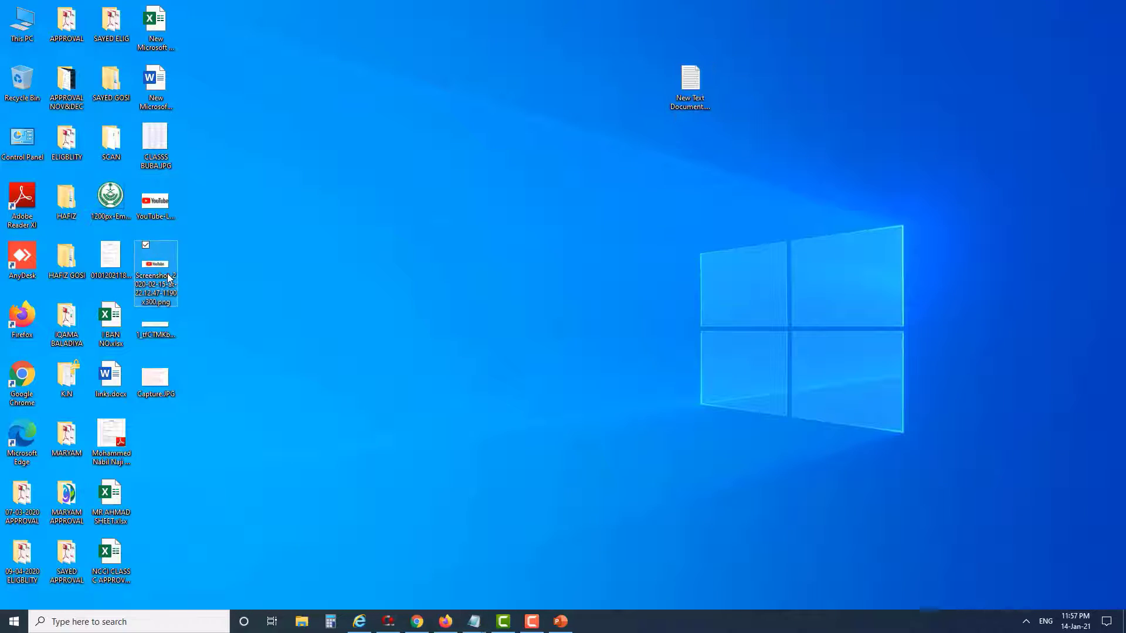
pyautogui.click(527, 624)
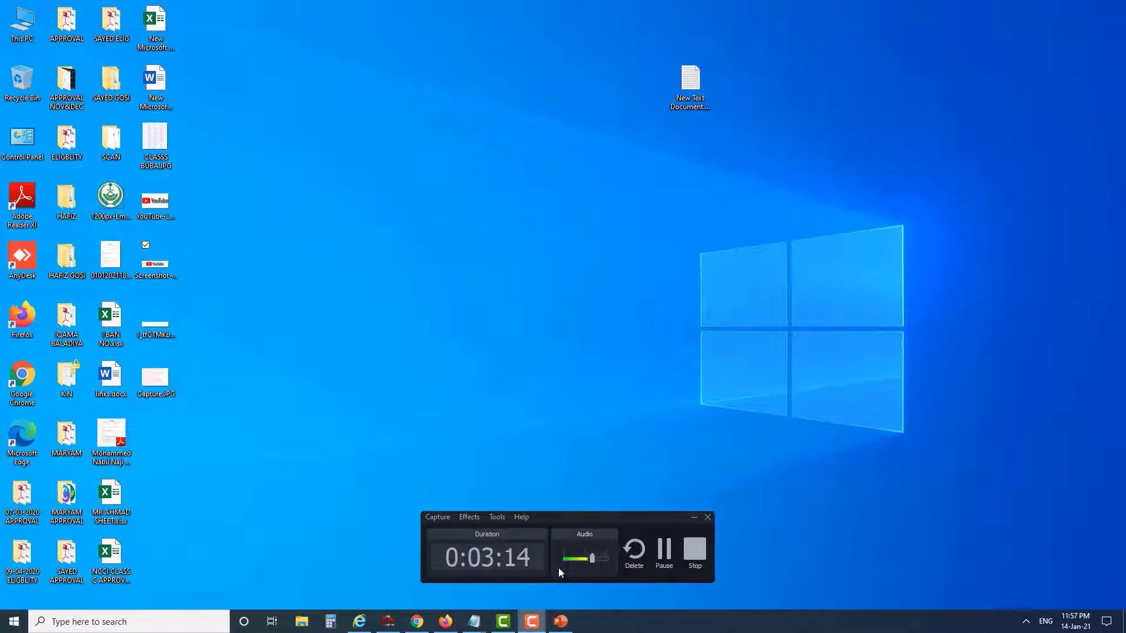
pyautogui.click(560, 622)
pyautogui.hotkey('ctrl', 'v')
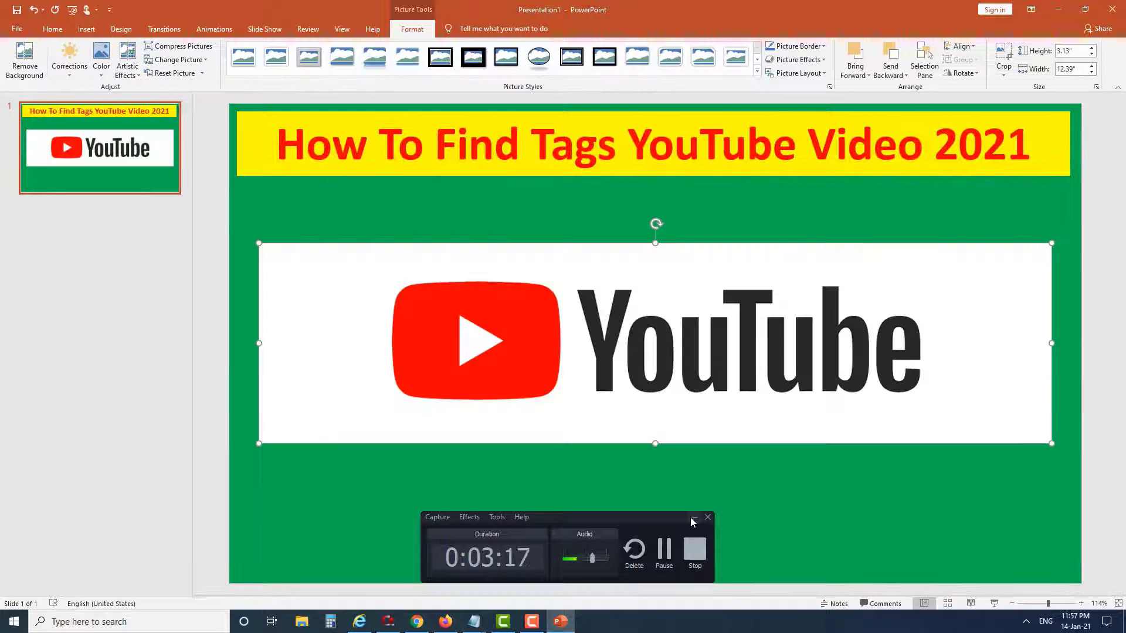
# Step: Place the YouTube logo picture directly beneath the title and resize it to about 1.74" high and 12.71" wide
pyautogui.moveTo(721, 406); pyautogui.dragTo(707, 347)
pyautogui.moveTo(642, 383); pyautogui.dragTo(655, 309)
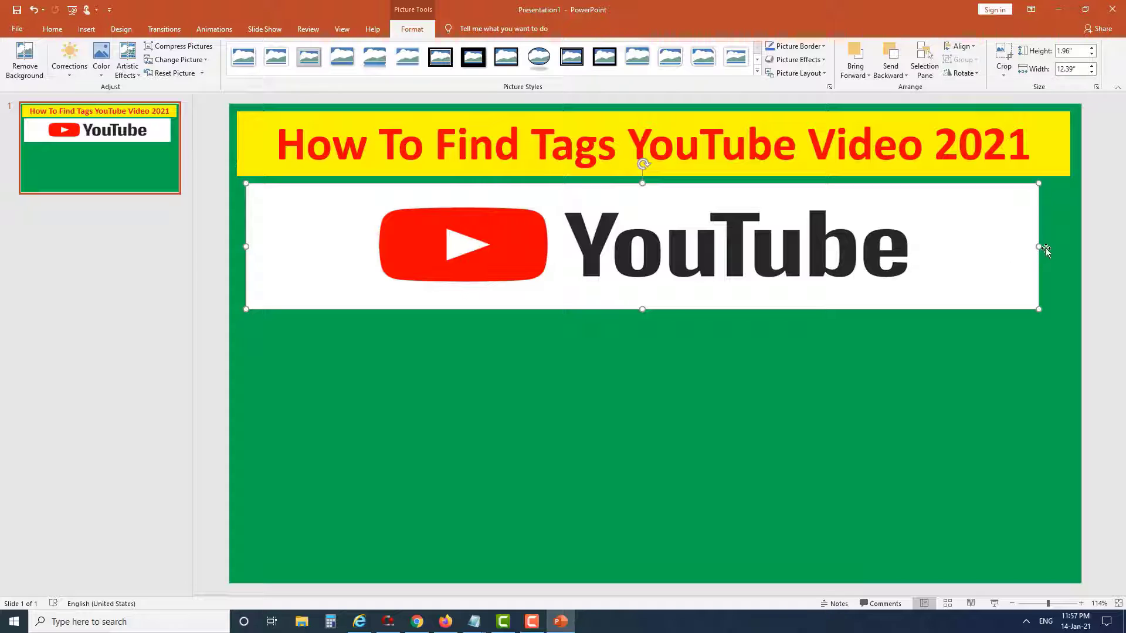
pyautogui.moveTo(1039, 244); pyautogui.dragTo(1060, 247)
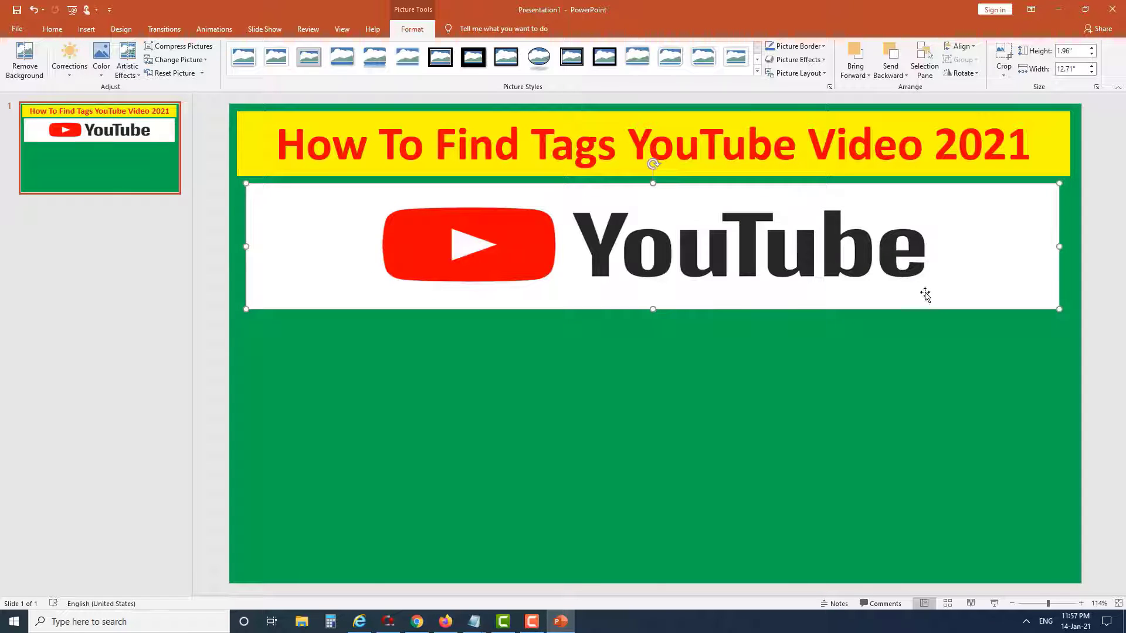
pyautogui.click(934, 343)
pyautogui.click(744, 291)
pyautogui.moveTo(653, 307); pyautogui.dragTo(656, 285)
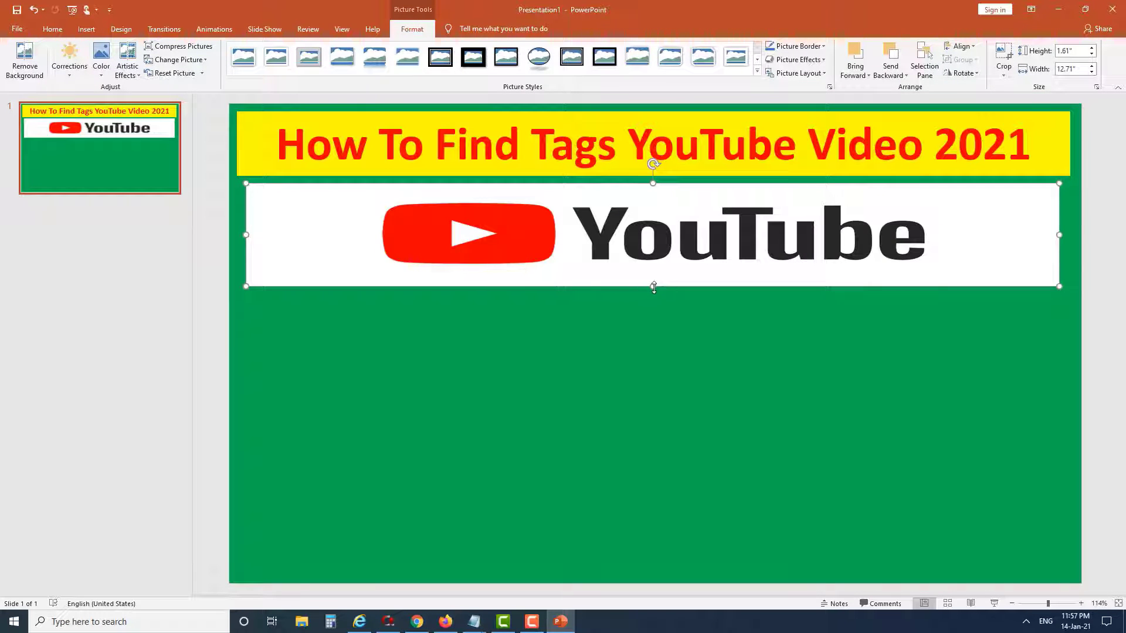
pyautogui.moveTo(654, 287); pyautogui.dragTo(670, 585)
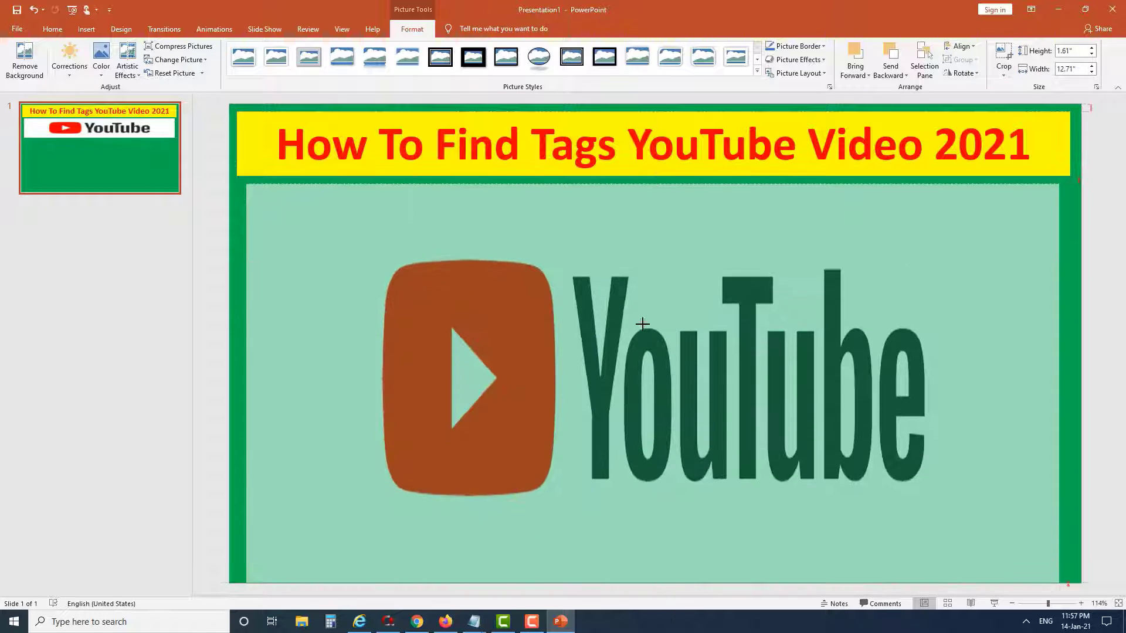
pyautogui.moveTo(642, 323)
pyautogui.mouseDown()
pyautogui.moveTo(641, 196)
pyautogui.moveTo(619, 295)
pyautogui.mouseUp()
pyautogui.click(610, 344)
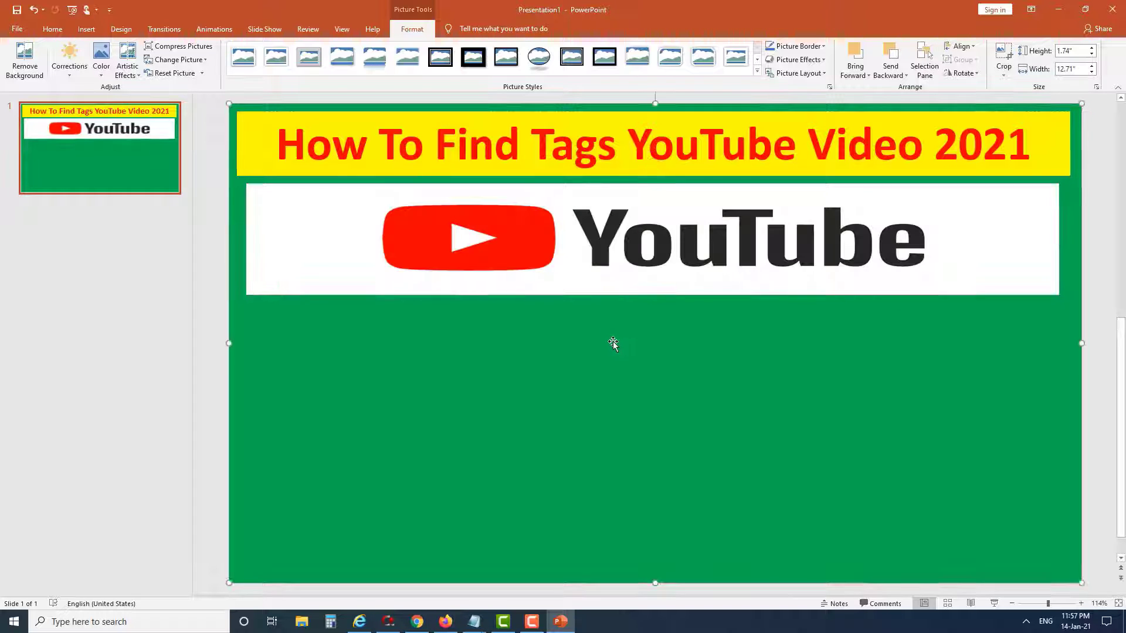
pyautogui.doubleClick(1029, 235)
pyautogui.click(583, 359)
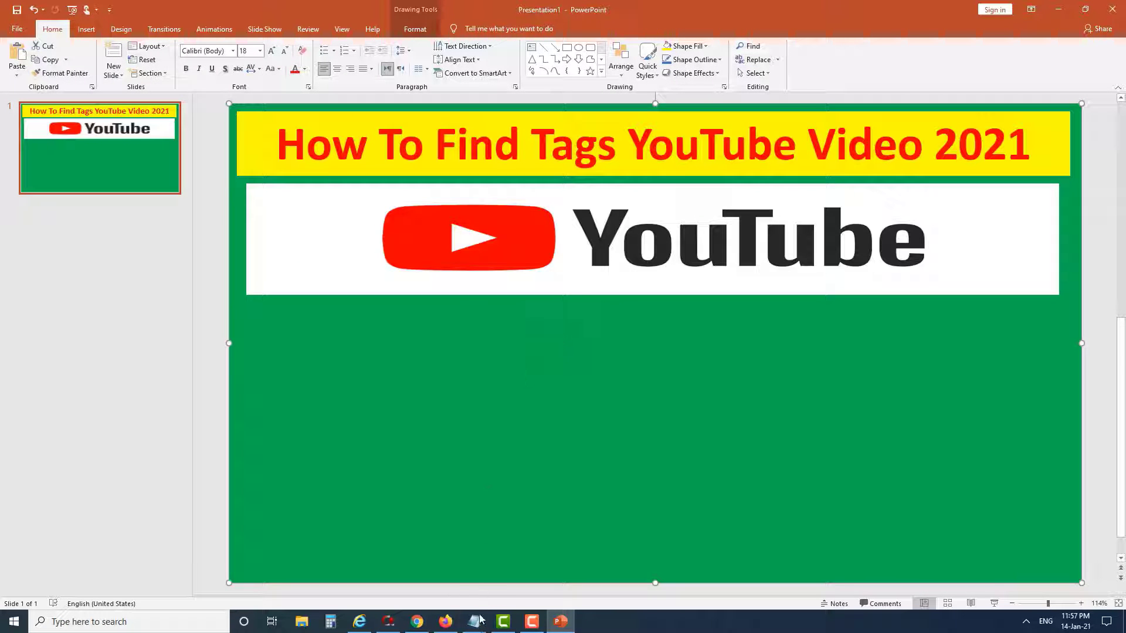
# Step: Copy the Urdu line below the title line of New Text Document.txt in Notepad and return to PowerPoint
pyautogui.moveTo(480, 620)
pyautogui.click(500, 572)
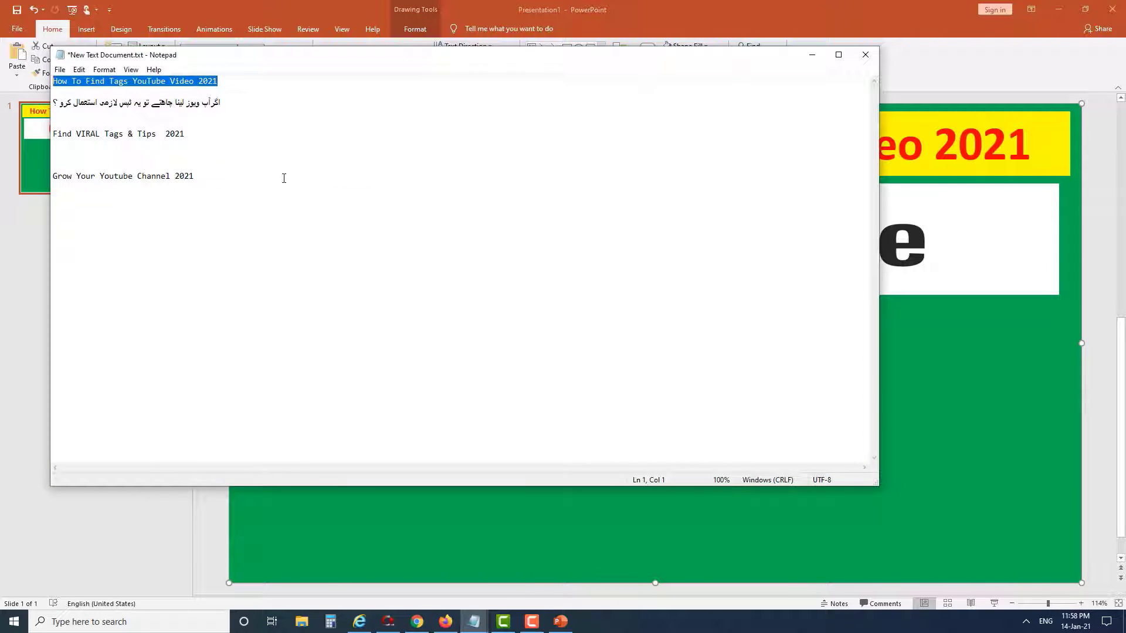
pyautogui.click(175, 107)
pyautogui.hotkey('shift', 'End')
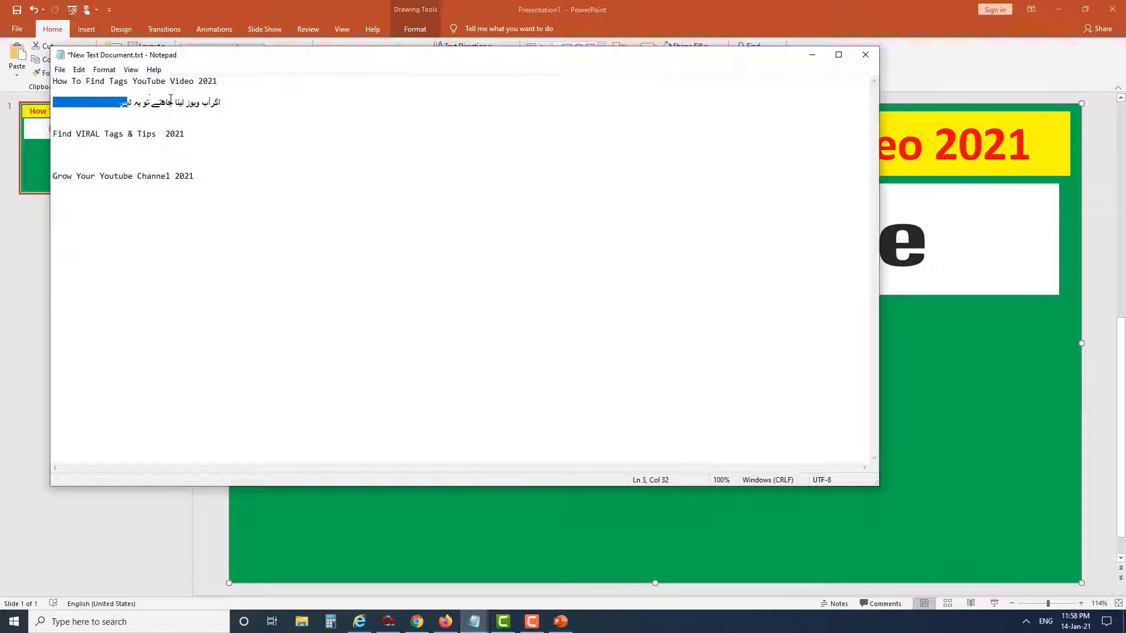
pyautogui.click(227, 101)
pyautogui.moveTo(223, 102); pyautogui.dragTo(220, 101)
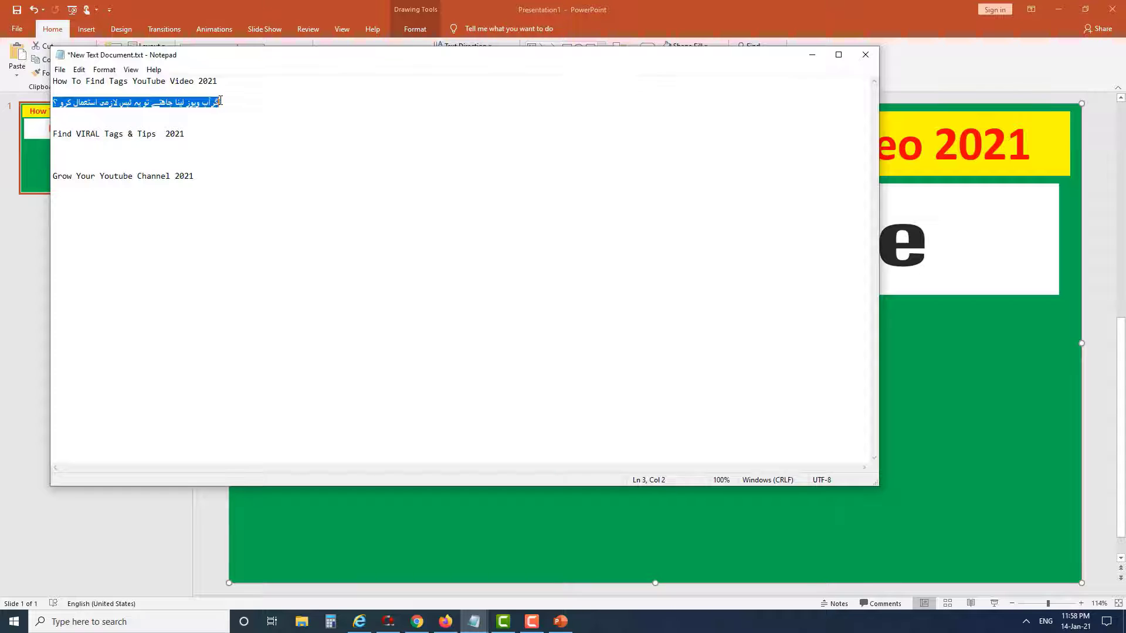
pyautogui.click(1005, 393)
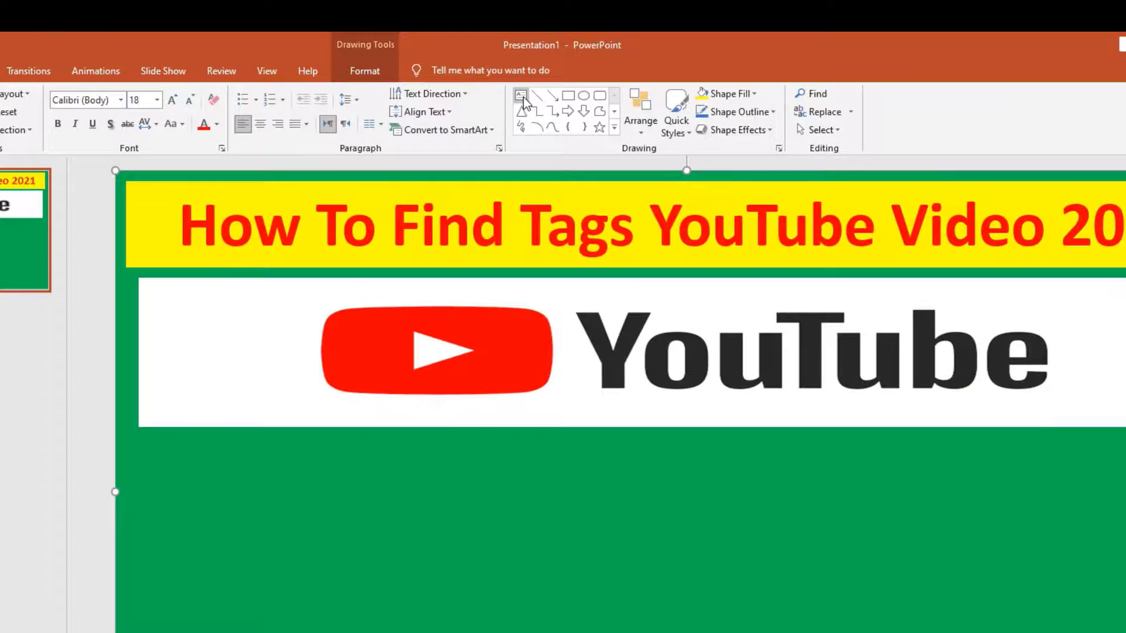
# Step: Add a wide text box beneath the YouTube logo containing "اگرآپ ویوز لینا چاھتے تو یہ ٹپس لازمی استعمال کرو ؟"
pyautogui.click(522, 99)
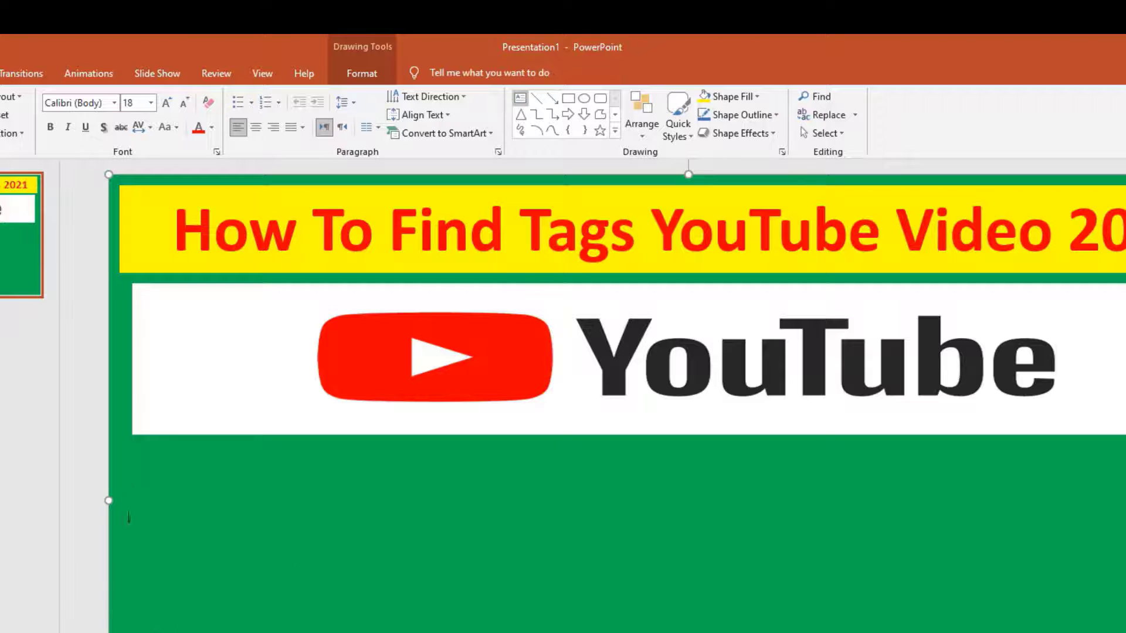
pyautogui.moveTo(150, 467); pyautogui.dragTo(1125, 585)
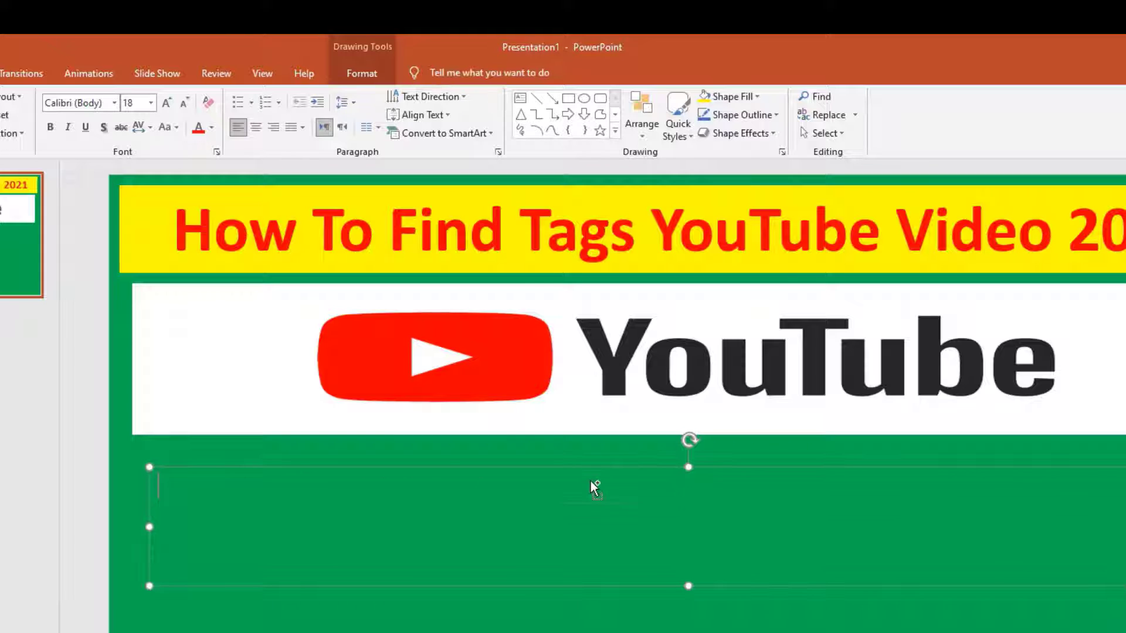
pyautogui.write('اگر آپ ویوز لینا چاھتے تو یہ تیس لازمی استعمال کرو ؟')
# Step: Make the Urdu text bold, centre it and set its font size to 44
pyautogui.tripleClick(537, 484)
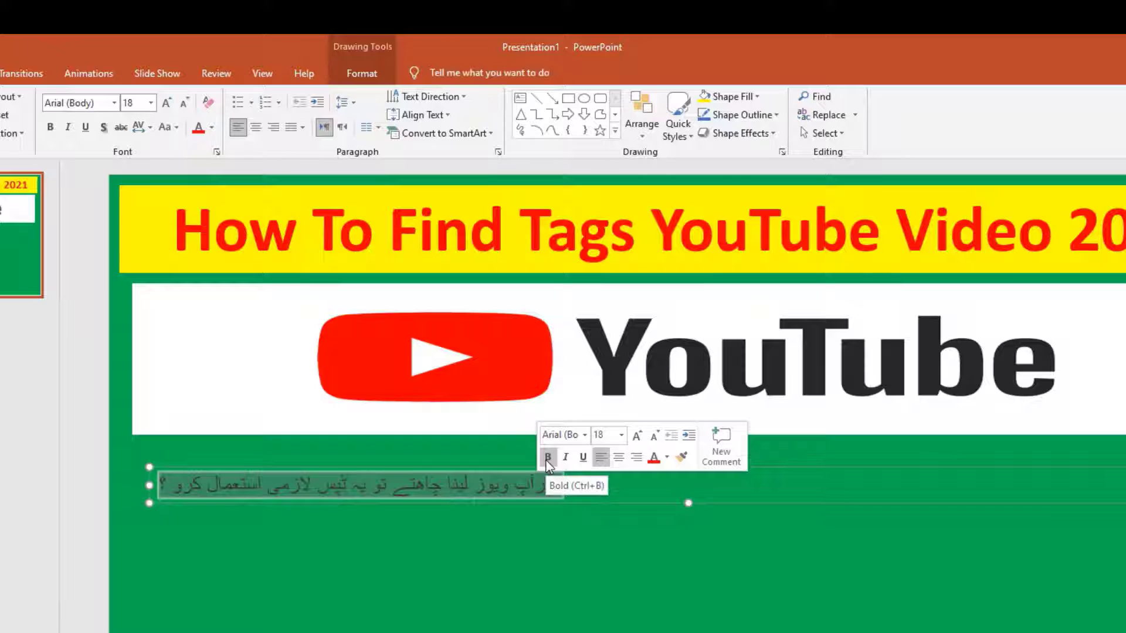
pyautogui.click(547, 458)
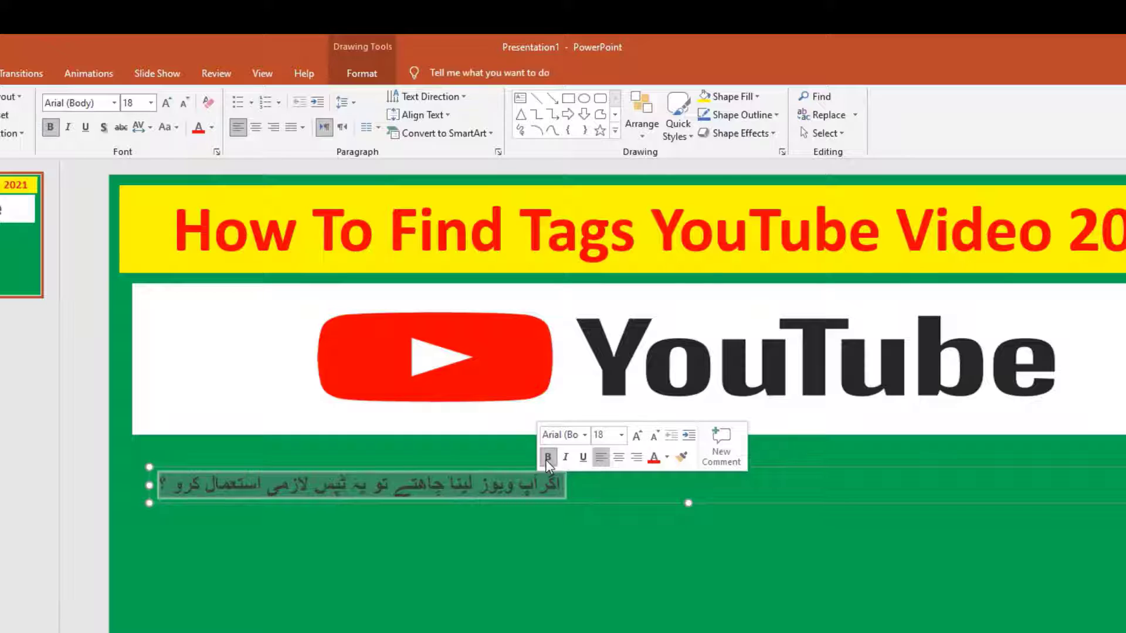
pyautogui.click(618, 457)
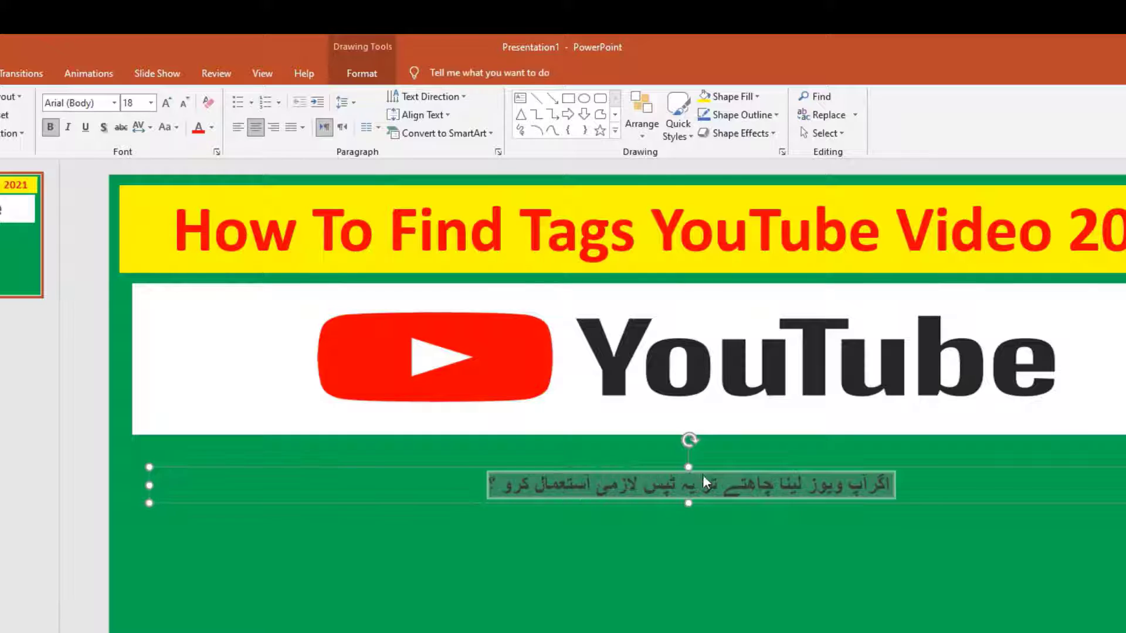
pyautogui.click(792, 436)
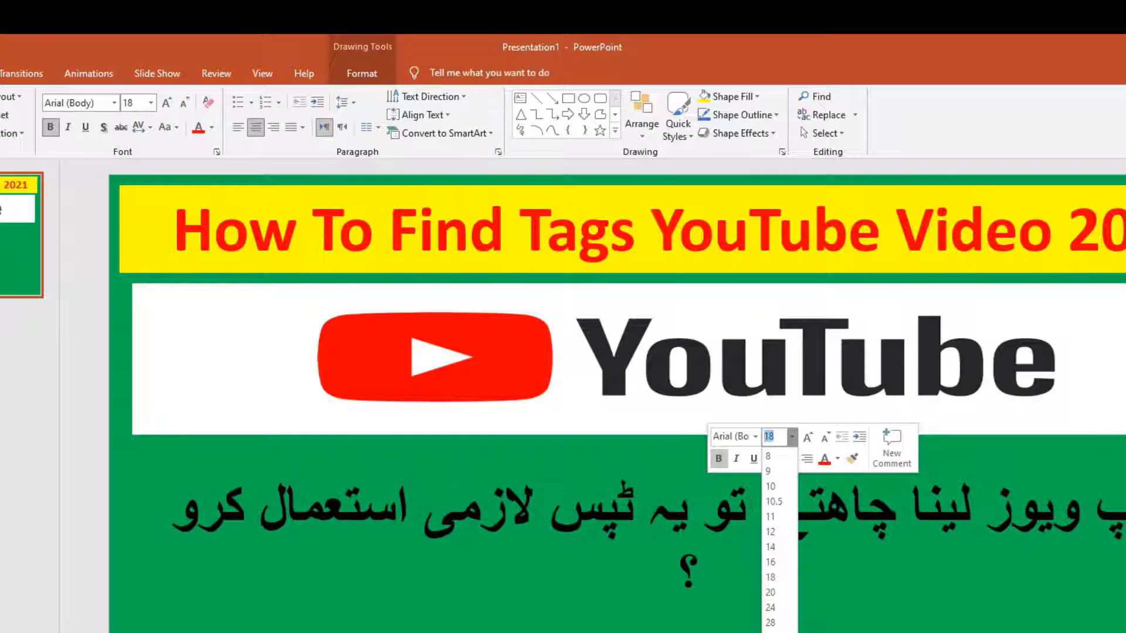
pyautogui.click(774, 630)
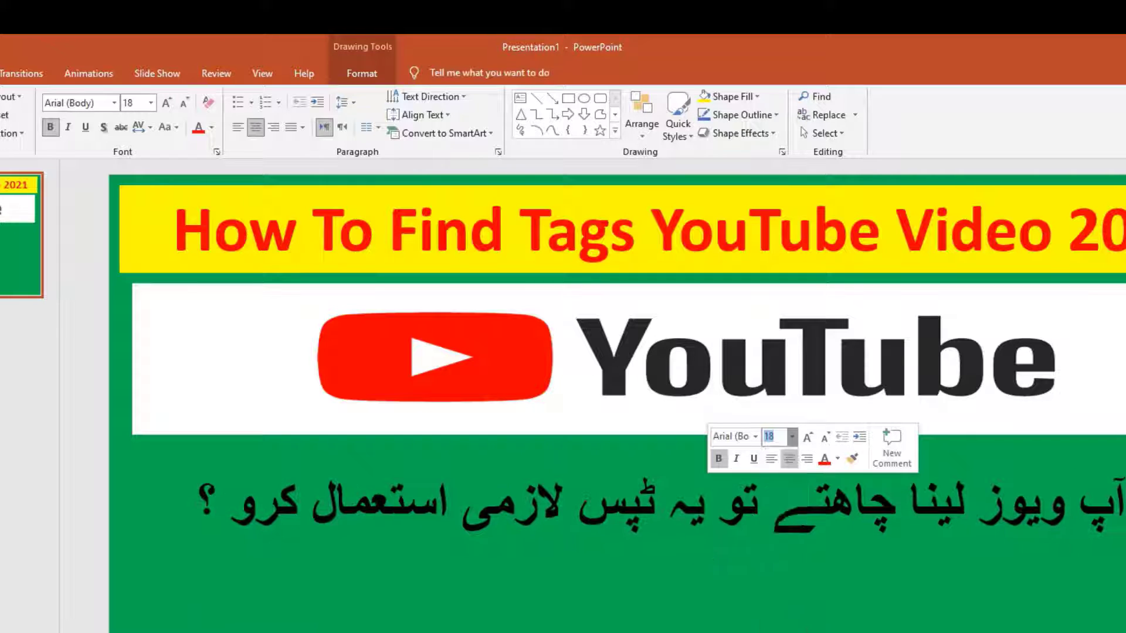
pyautogui.click(936, 510)
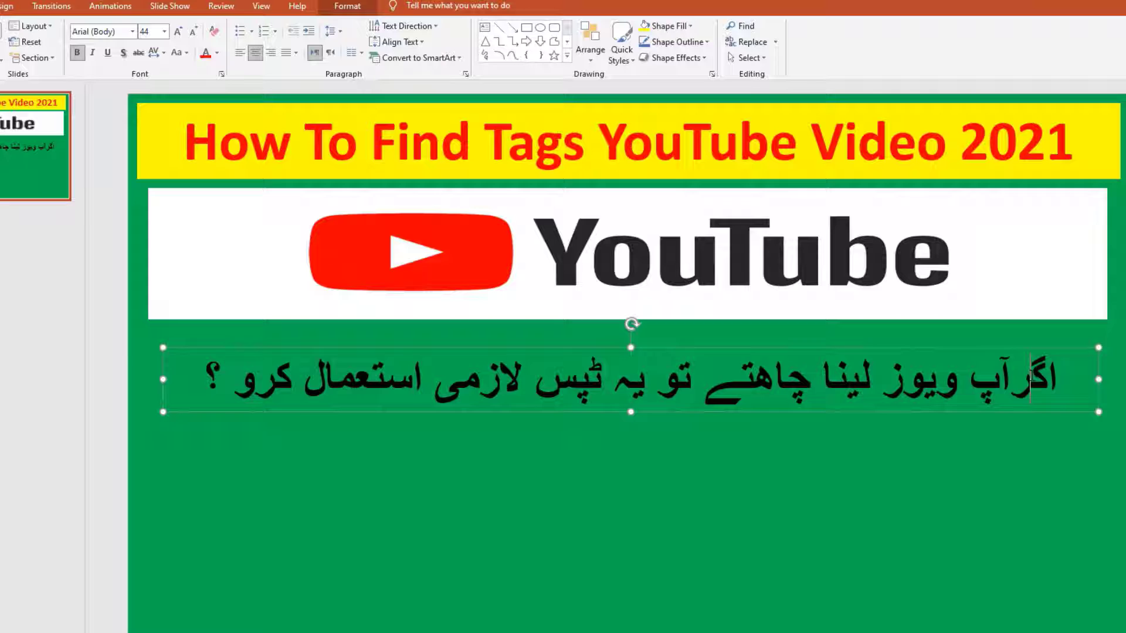
# Step: Colour the Urdu text beneath the YouTube logo white
pyautogui.tripleClick(1030, 378)
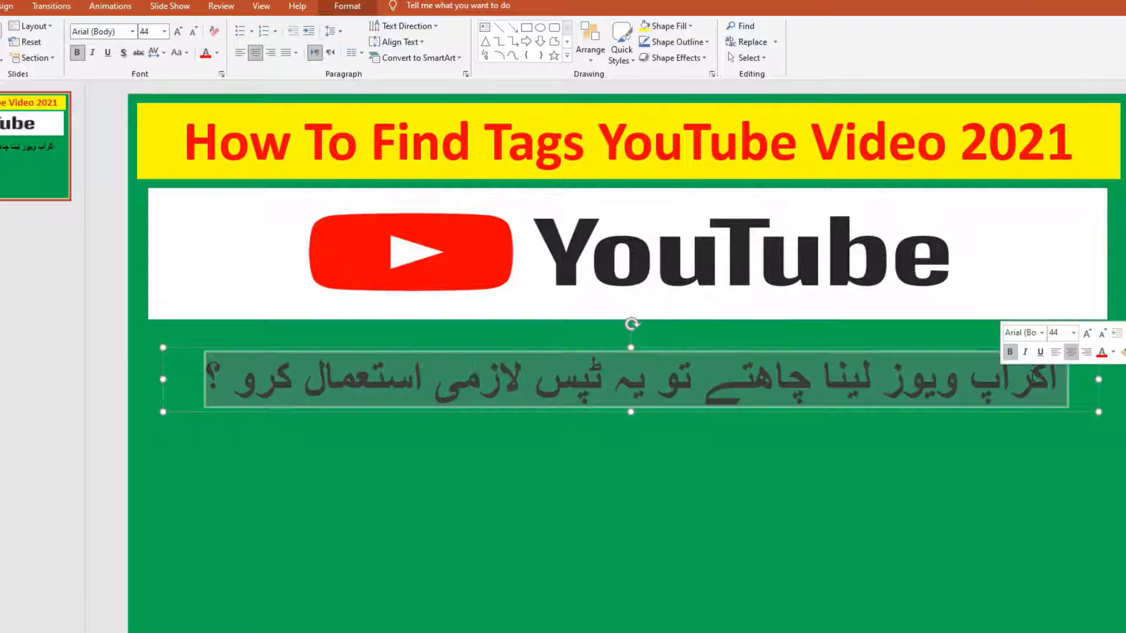
pyautogui.click(1113, 353)
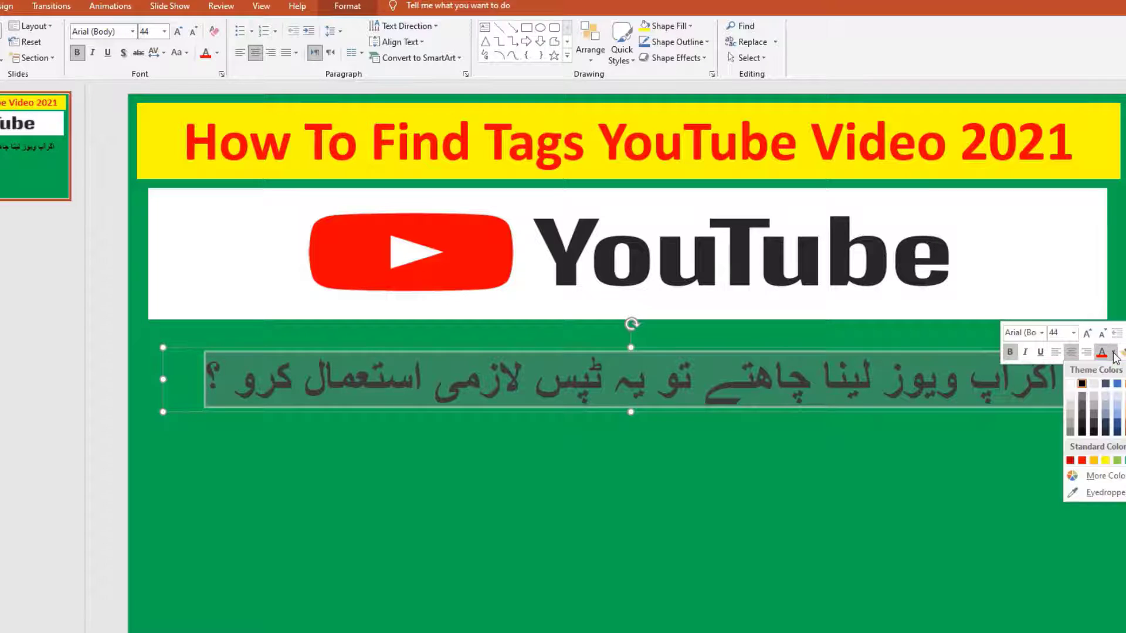
pyautogui.click(1071, 384)
pyautogui.click(1059, 387)
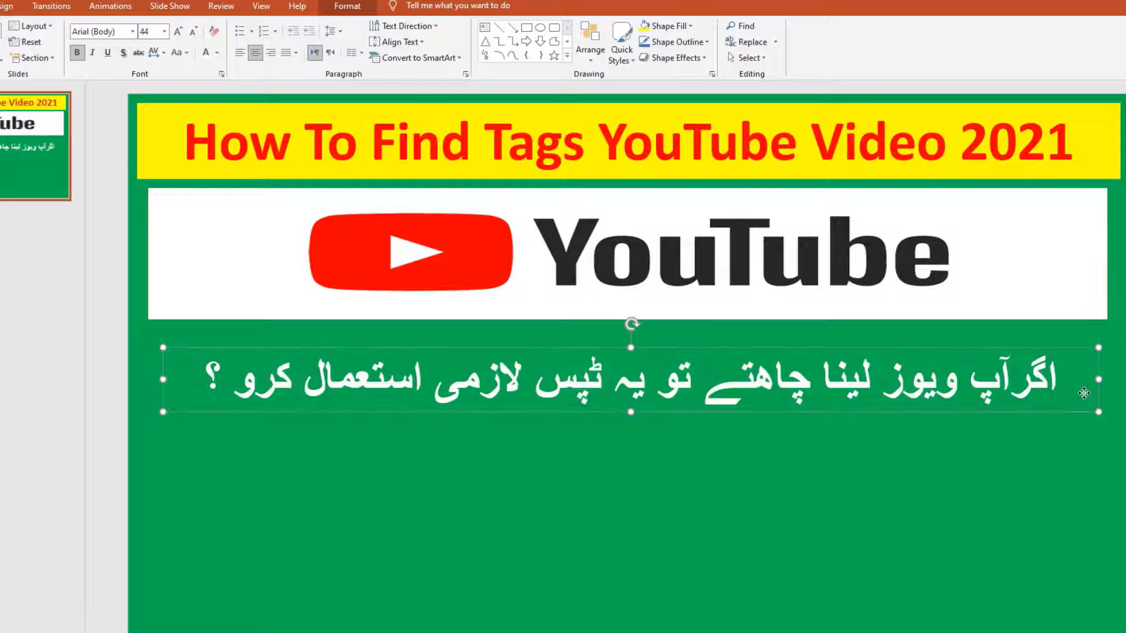